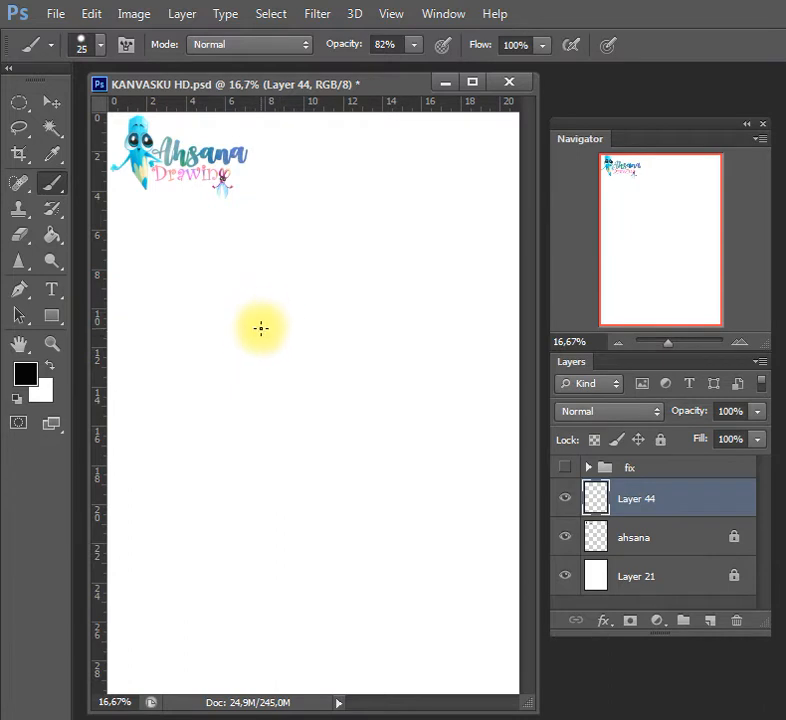
Paint a closed deer head outline with the black size 25 brush on Layer 44, narrow at the forehead and tapering to the chin
drag(248, 340, 284, 332)
drag(240, 351, 344, 342)
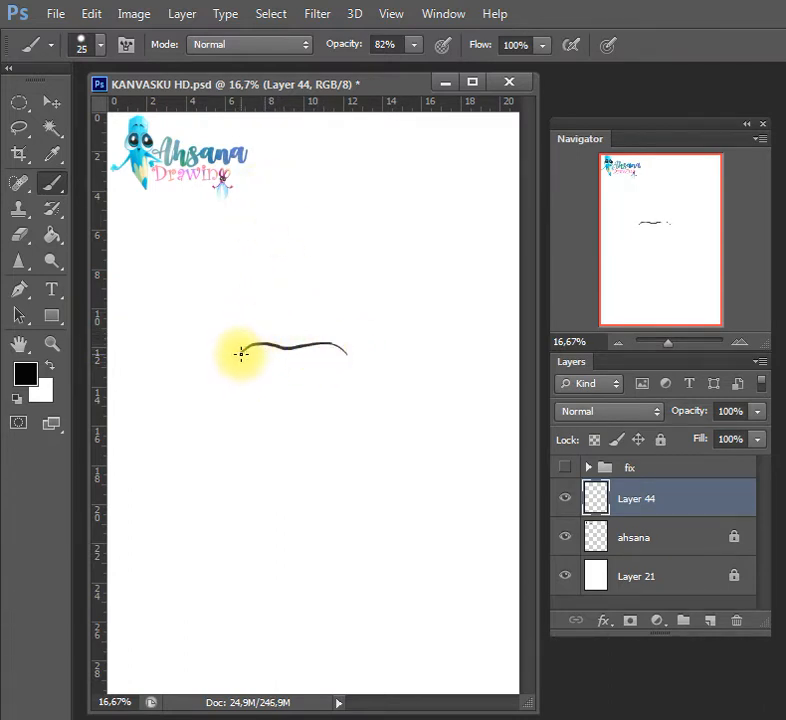
mouse_move(240, 353)
mouse_down()
mouse_move(233, 458)
mouse_move(227, 456)
mouse_up()
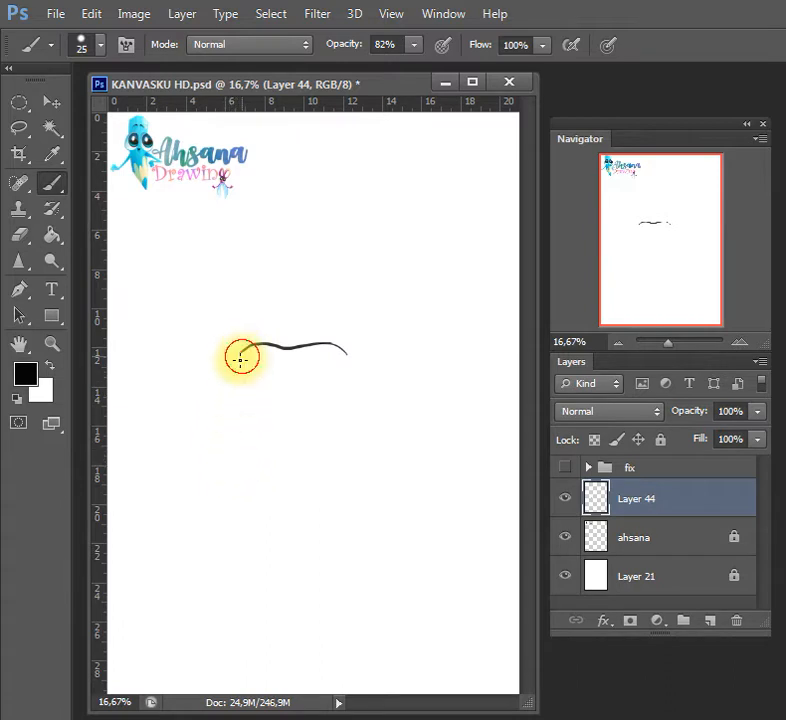
mouse_move(240, 358)
mouse_down()
mouse_move(231, 418)
mouse_move(249, 486)
mouse_move(292, 512)
mouse_move(287, 507)
mouse_move(322, 502)
mouse_move(358, 470)
mouse_up()
key(ctrl+z)
mouse_move(316, 509)
mouse_down()
mouse_move(365, 472)
mouse_move(367, 422)
mouse_move(350, 358)
mouse_up()
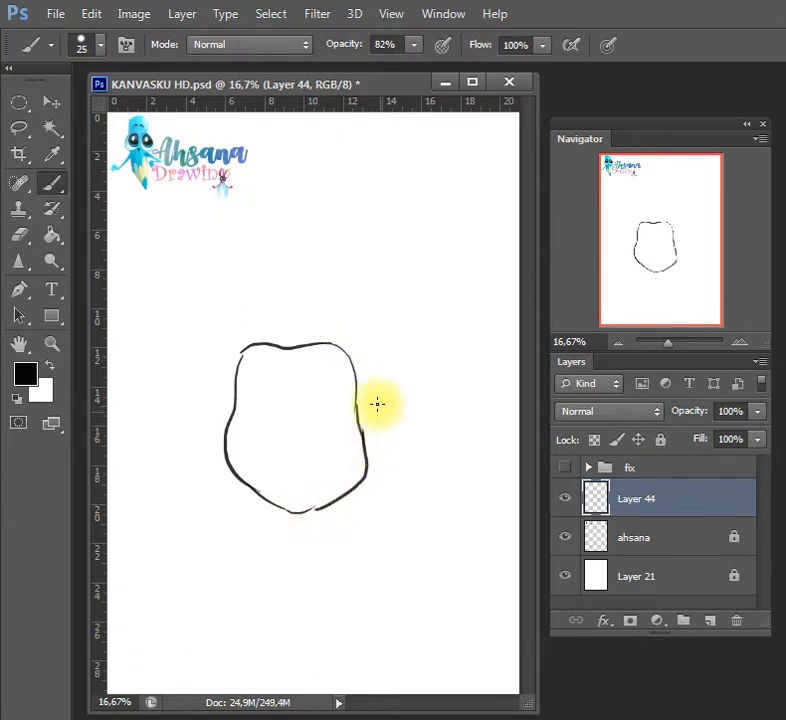
Erase the lower right side of the head outline, redraw it as a smooth curve to the chin, and save the document
key(e)
mouse_move(368, 453)
mouse_down()
mouse_move(356, 416)
mouse_move(370, 445)
mouse_move(357, 488)
mouse_move(363, 481)
mouse_move(314, 514)
mouse_up()
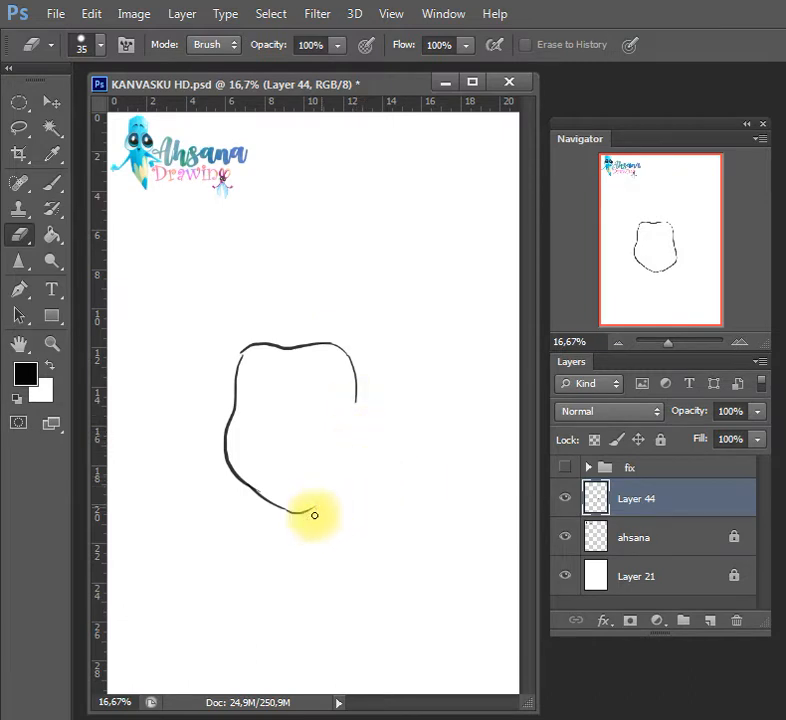
key(b)
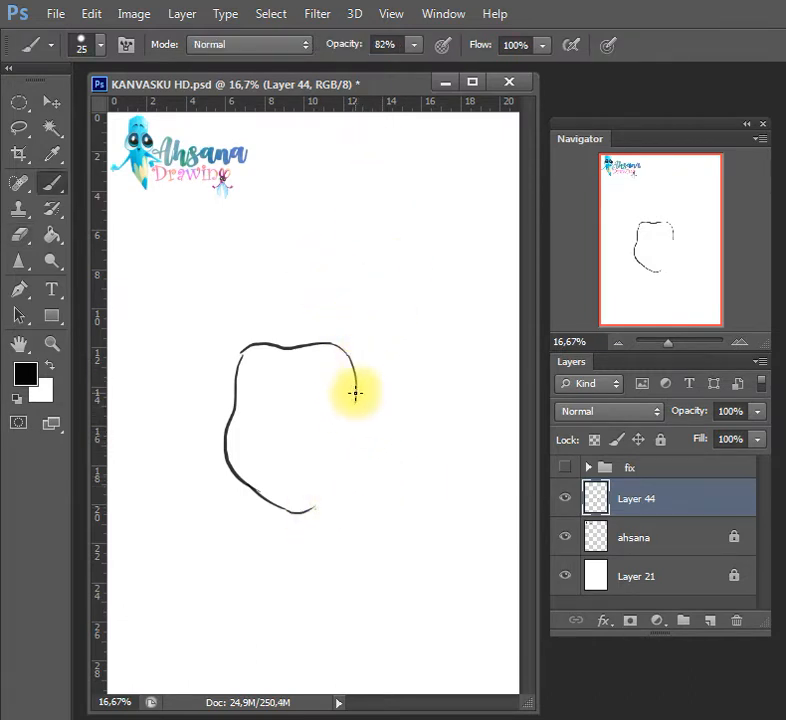
mouse_move(355, 393)
mouse_down()
mouse_move(367, 447)
mouse_move(374, 437)
mouse_up()
key(ctrl+z)
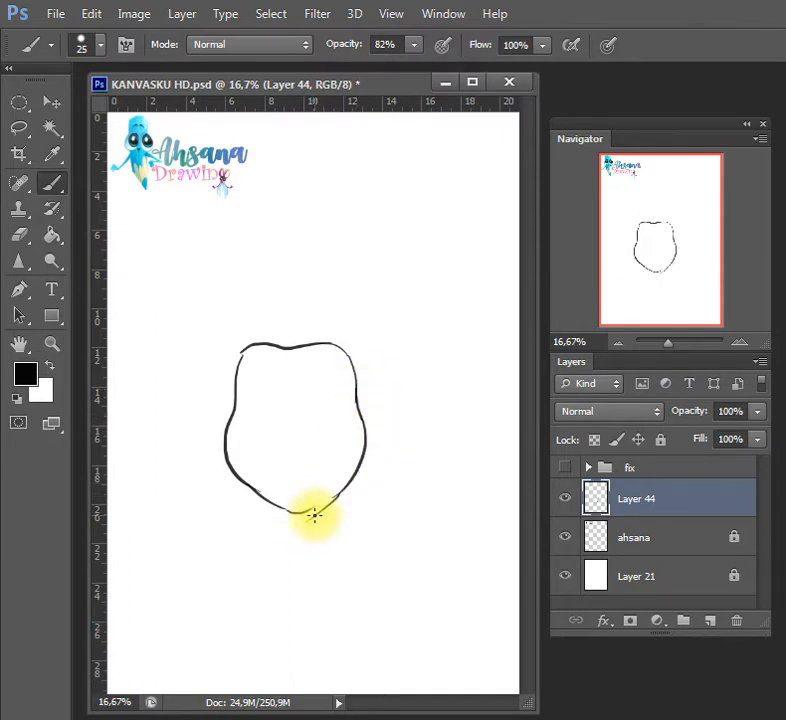
drag(306, 514, 333, 500)
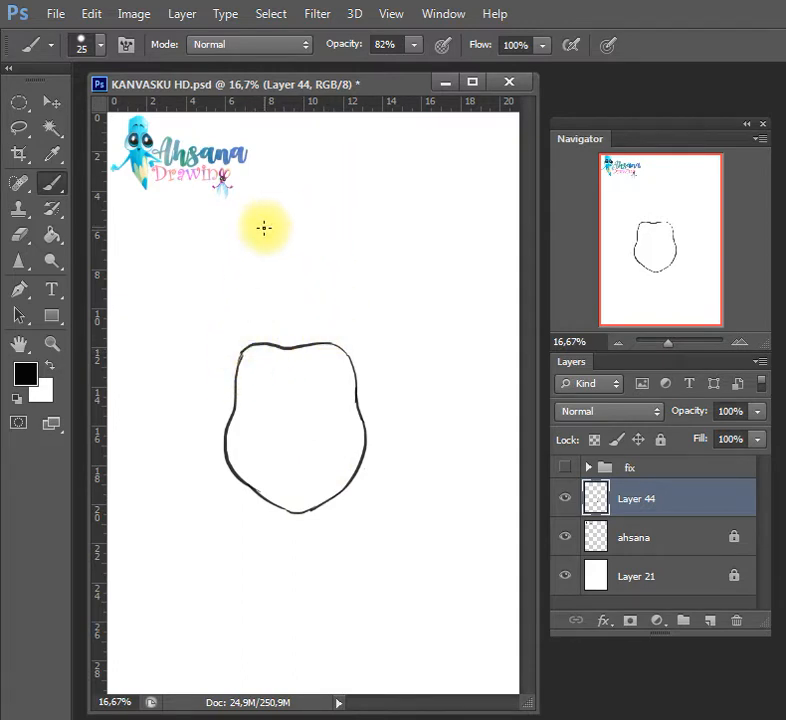
key(ctrl+s)
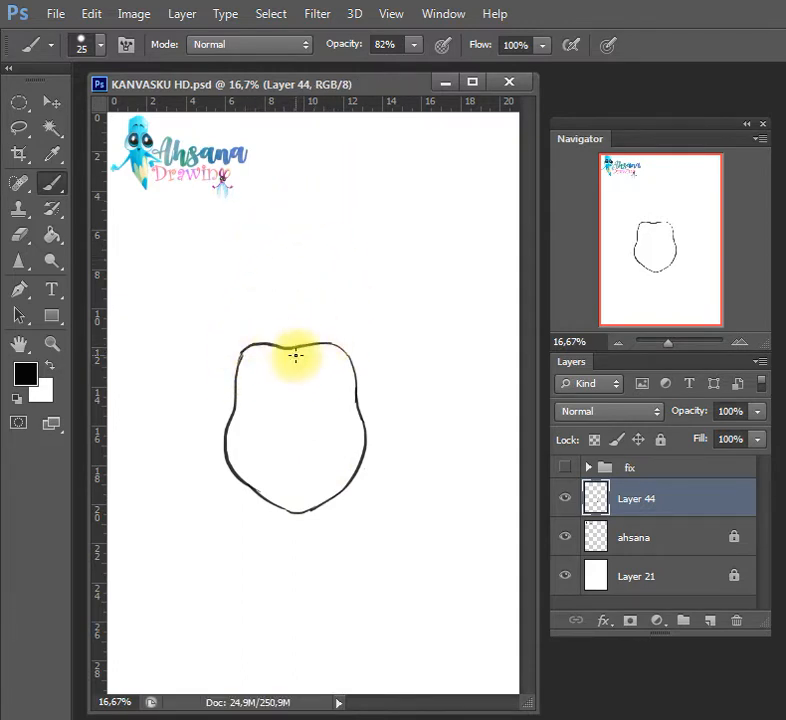
Draw the facial features inside the head: two oval eyes, a rounded muzzle and mouth, the nose bridge and the brow lines
drag(248, 403, 266, 414)
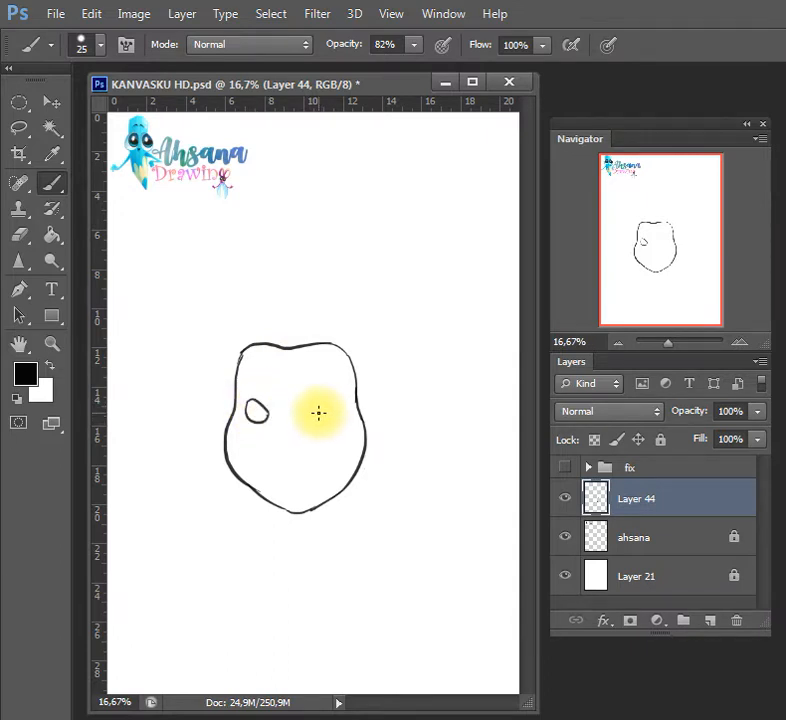
mouse_move(325, 412)
mouse_down()
mouse_move(351, 398)
mouse_move(326, 428)
mouse_move(347, 405)
mouse_move(330, 423)
mouse_move(335, 413)
mouse_up()
key(ctrl+z)
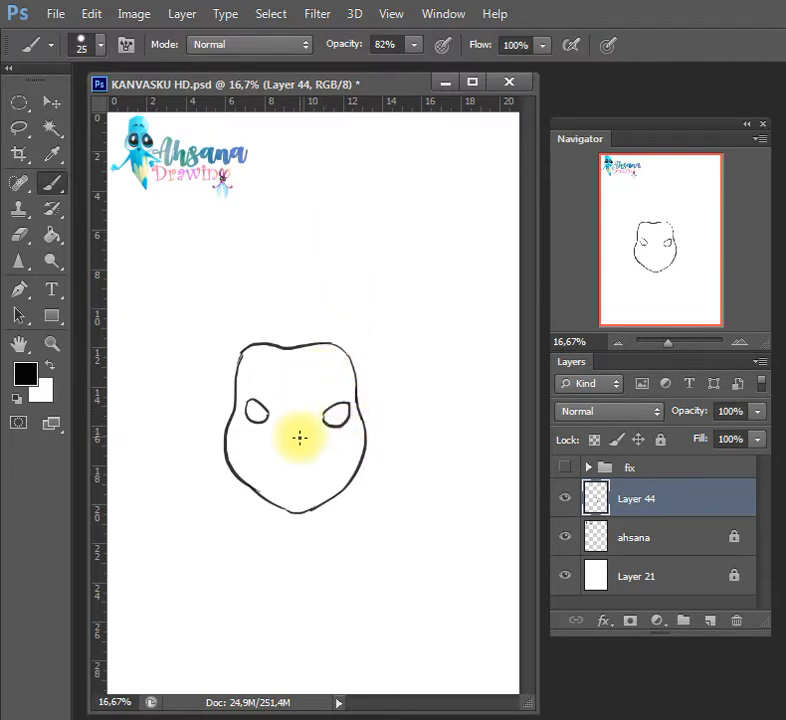
mouse_move(262, 458)
mouse_down()
mouse_move(320, 460)
mouse_move(290, 471)
mouse_move(309, 481)
mouse_up()
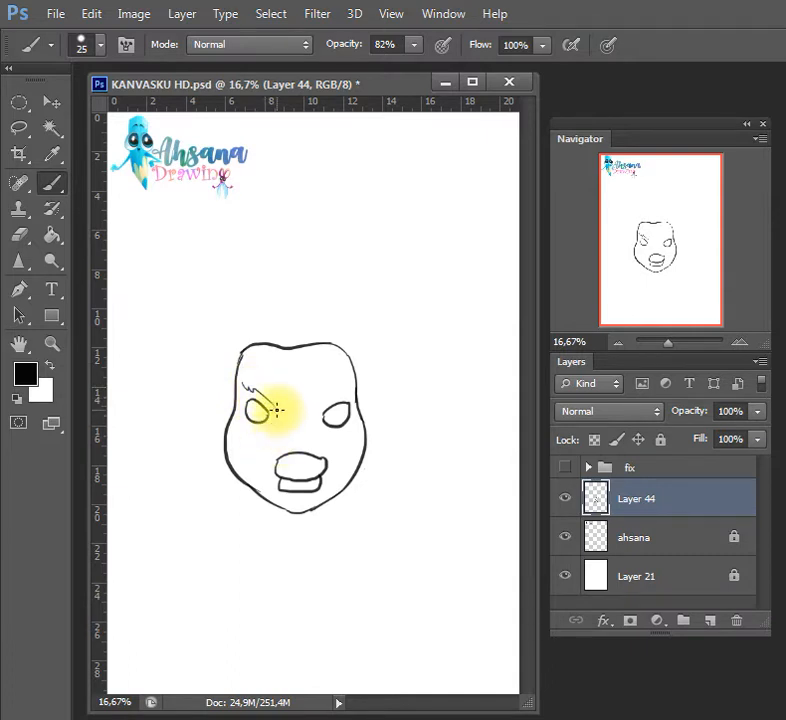
drag(277, 409, 270, 468)
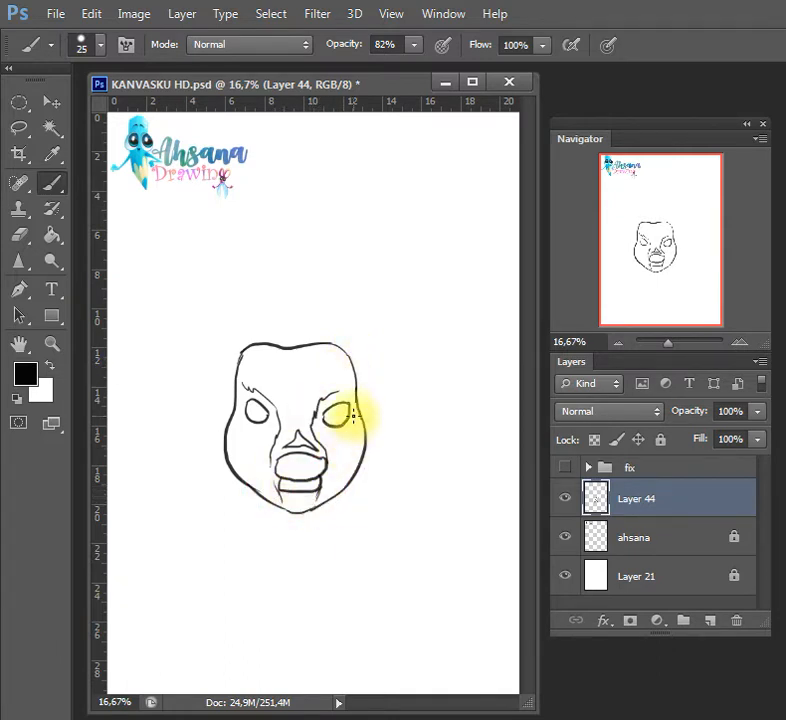
Draw a pointed, leaf-shaped ear with an inner fold line extending outward from the upper right side of the head
drag(351, 365, 398, 341)
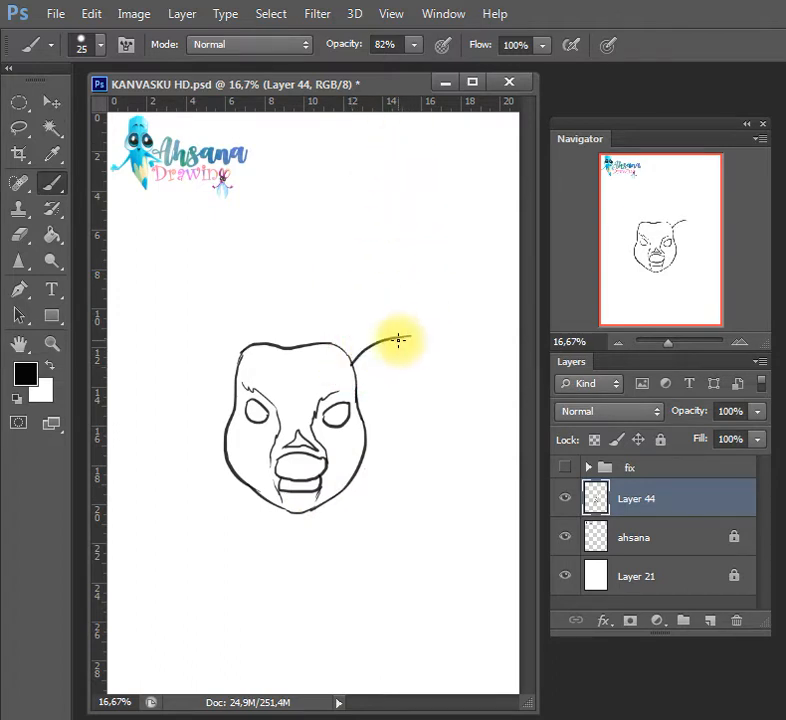
key(ctrl+z)
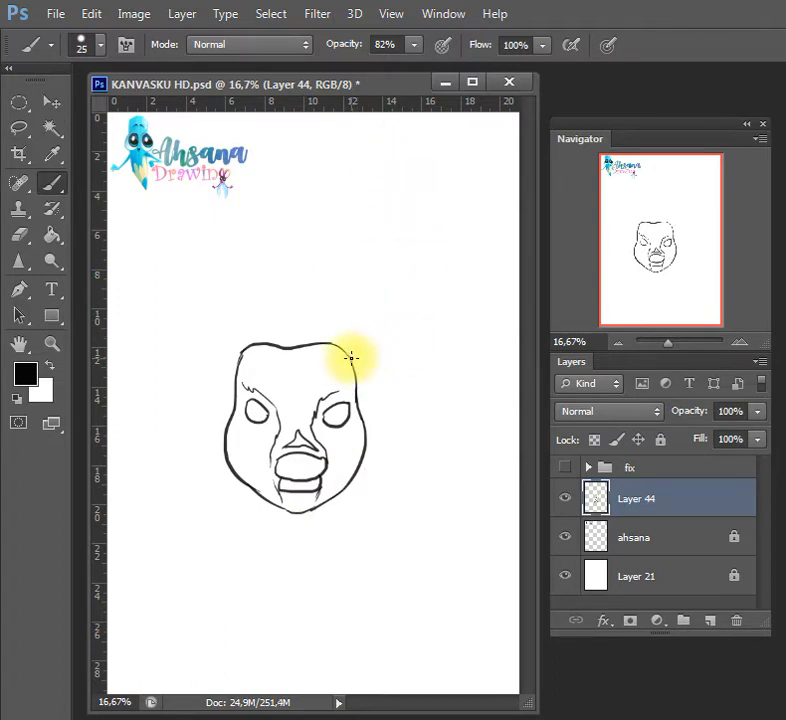
mouse_move(352, 358)
mouse_down()
mouse_move(434, 331)
mouse_move(393, 379)
mouse_move(365, 378)
mouse_move(435, 340)
mouse_move(427, 335)
mouse_move(352, 375)
mouse_up()
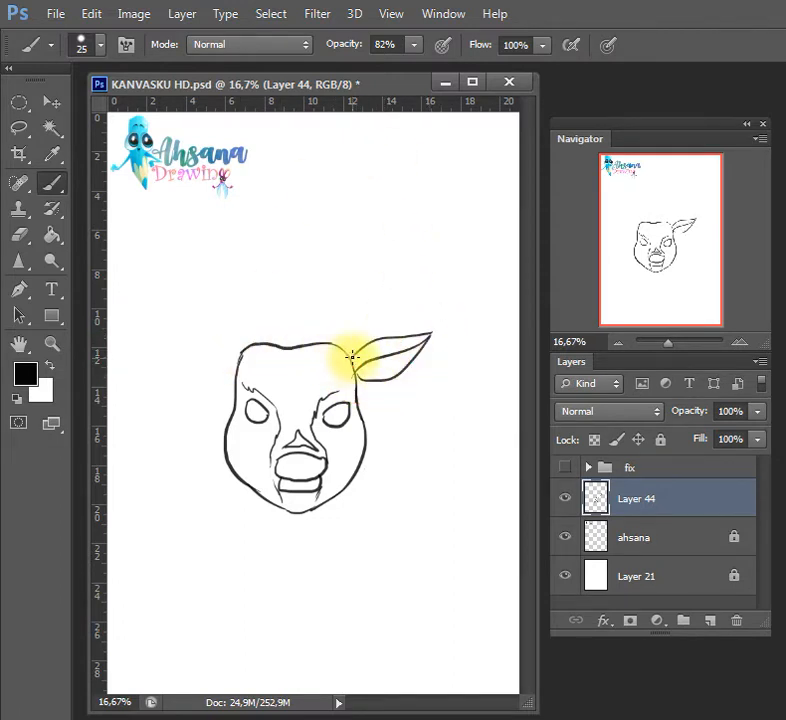
Draw a matching pointed ear with an inner fold on the upper left side of the head, and save the document
mouse_move(184, 355)
mouse_down()
mouse_move(242, 350)
mouse_move(174, 337)
mouse_up()
key(ctrl+z)
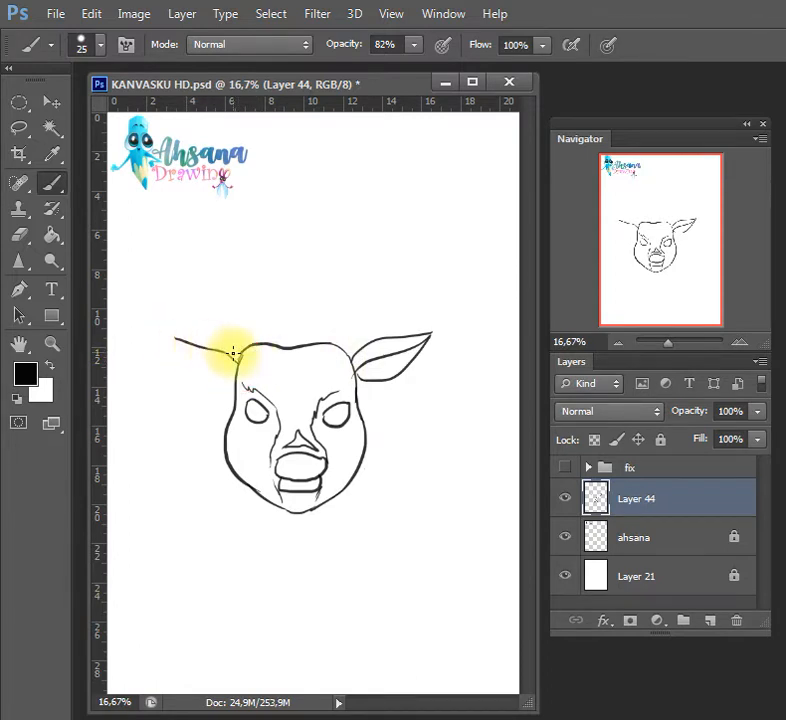
drag(236, 361, 168, 333)
key(ctrl+z)
mouse_move(235, 360)
mouse_down()
mouse_move(165, 331)
mouse_move(166, 347)
mouse_move(239, 370)
mouse_up()
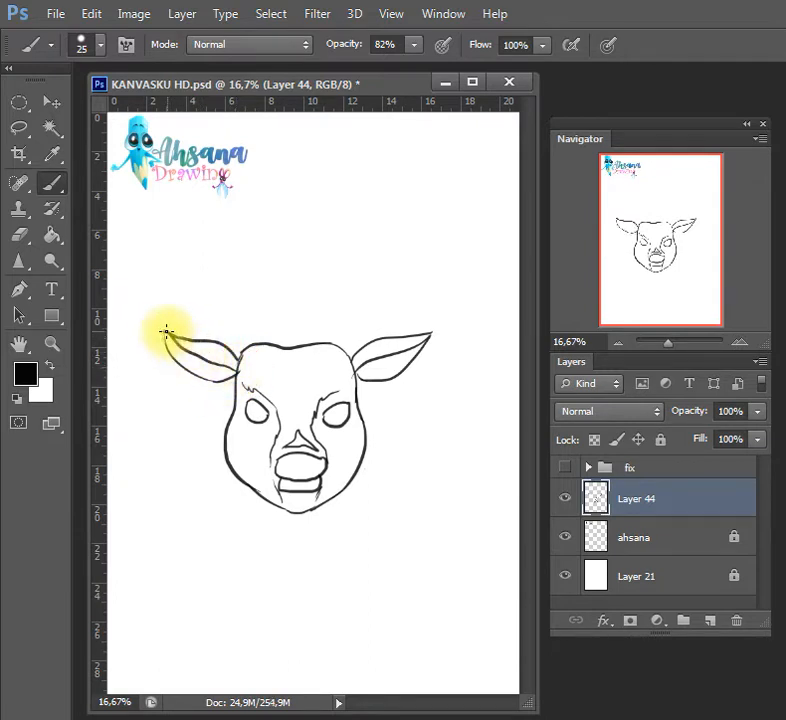
key(ctrl+s)
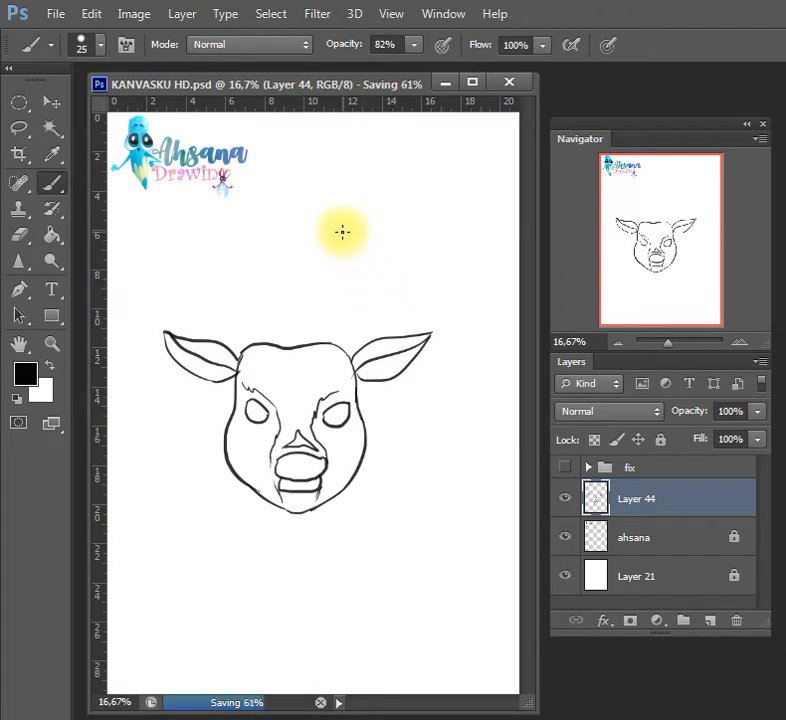
Erase the cheek sections of the head outline on both sides, from below eye level down to the jaw
key(e)
drag(210, 465, 246, 482)
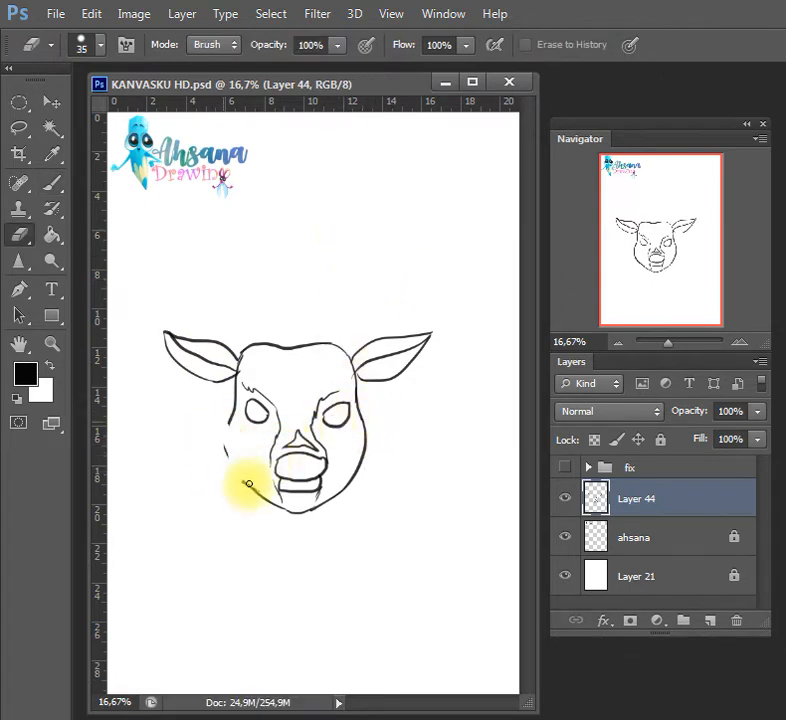
mouse_move(350, 470)
mouse_down()
mouse_move(367, 445)
mouse_move(329, 502)
mouse_move(355, 447)
mouse_up()
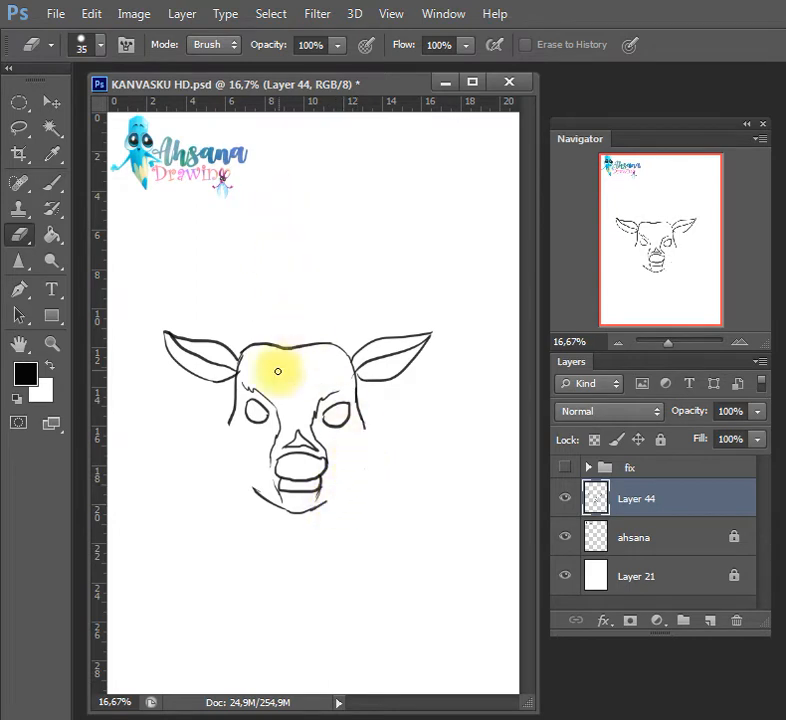
key(b)
key(e)
drag(225, 424, 233, 438)
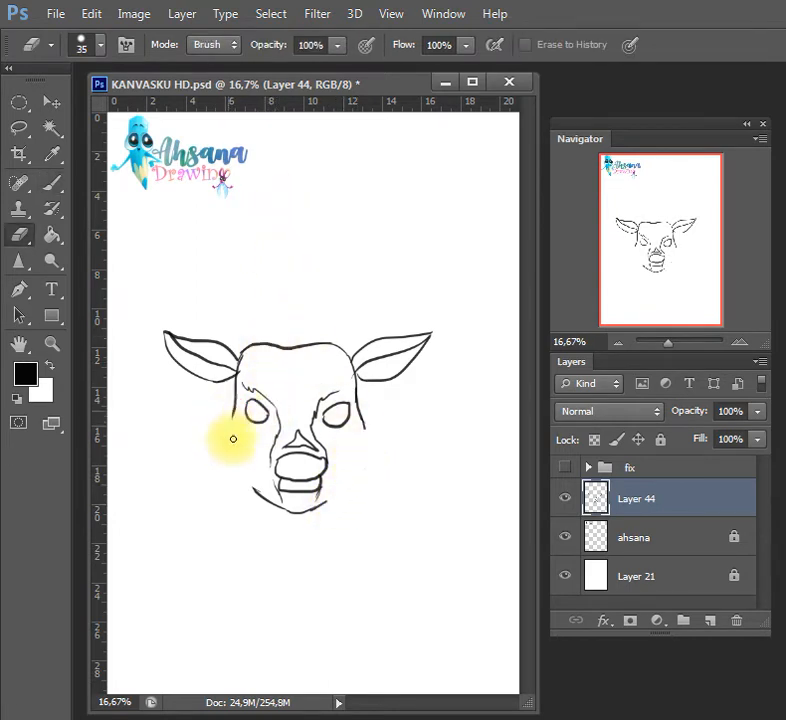
drag(361, 416, 361, 440)
key(b)
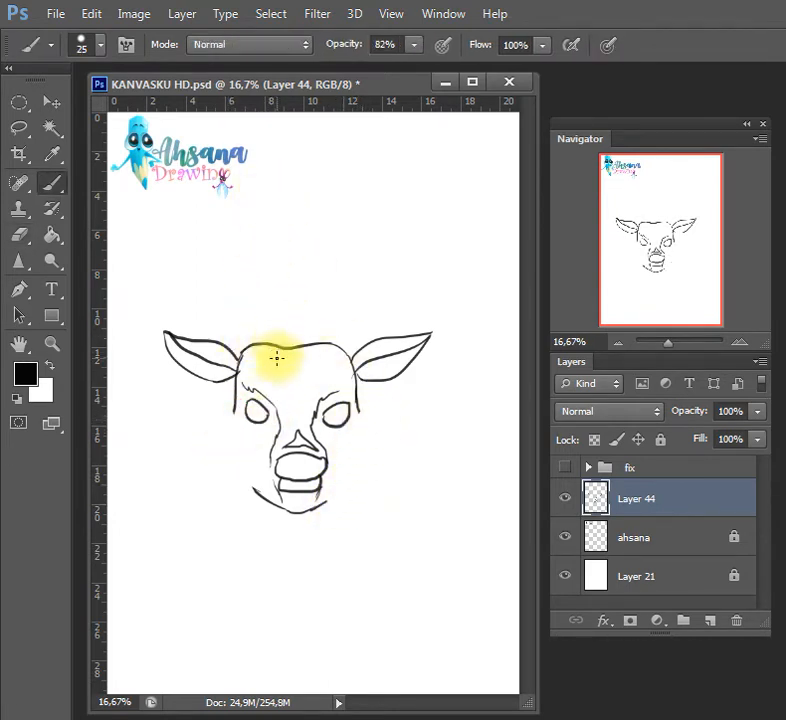
Redraw both cheek lines closer to the face, joining the sides of the head to the jaw
mouse_move(231, 421)
mouse_down()
mouse_move(240, 472)
mouse_move(276, 508)
mouse_up()
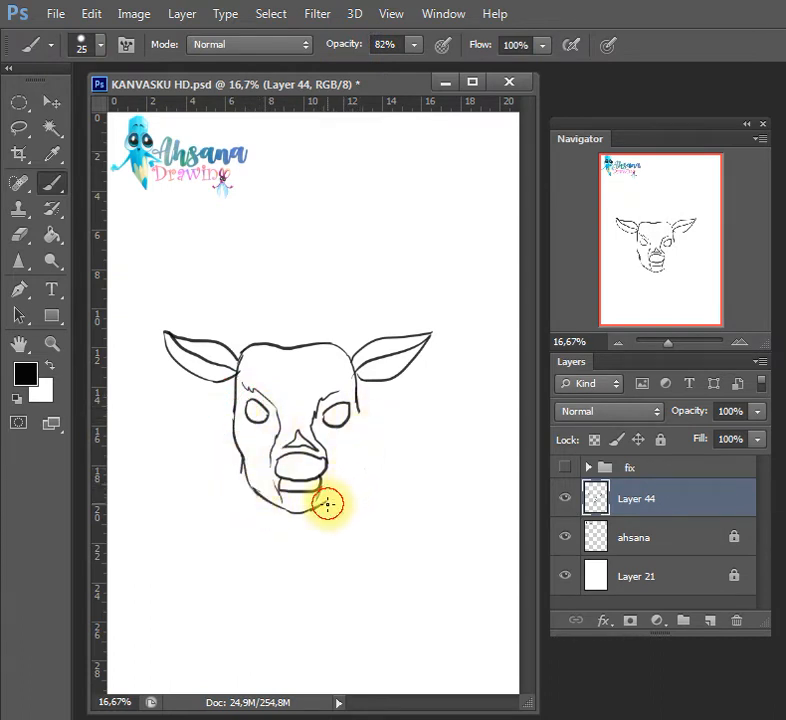
mouse_move(327, 504)
mouse_down()
mouse_move(351, 458)
mouse_move(326, 506)
mouse_move(351, 480)
mouse_move(357, 411)
mouse_up()
key(ctrl+z)
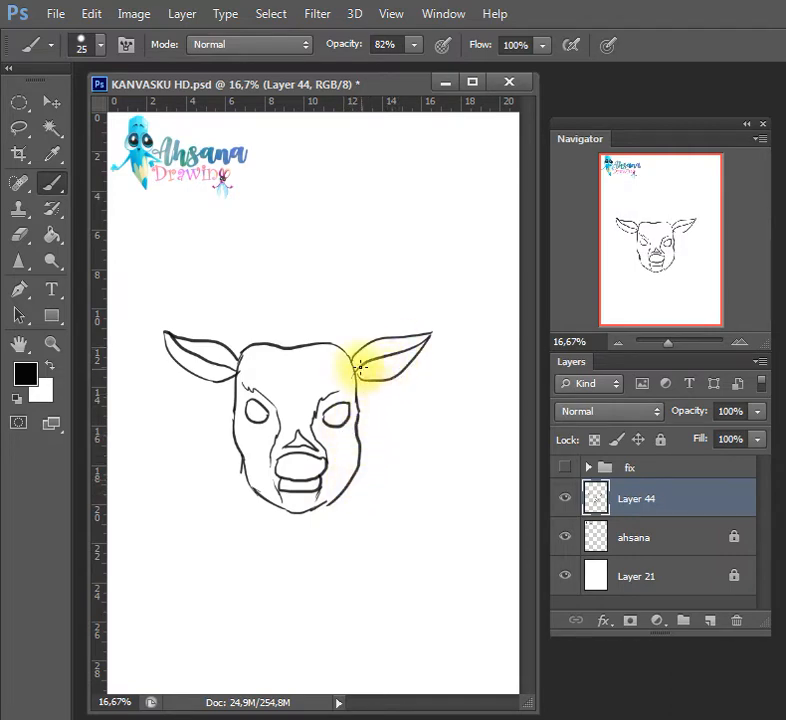
Erase the uneven left cheek line and redraw it as one smooth curve from below the eye to the jaw
key(e)
mouse_move(242, 460)
mouse_down()
mouse_move(240, 404)
mouse_move(250, 423)
mouse_move(253, 469)
mouse_up()
key(b)
mouse_move(232, 413)
mouse_down()
mouse_move(233, 448)
mouse_move(253, 491)
mouse_up()
key(ctrl+z)
key(ctrl+z)
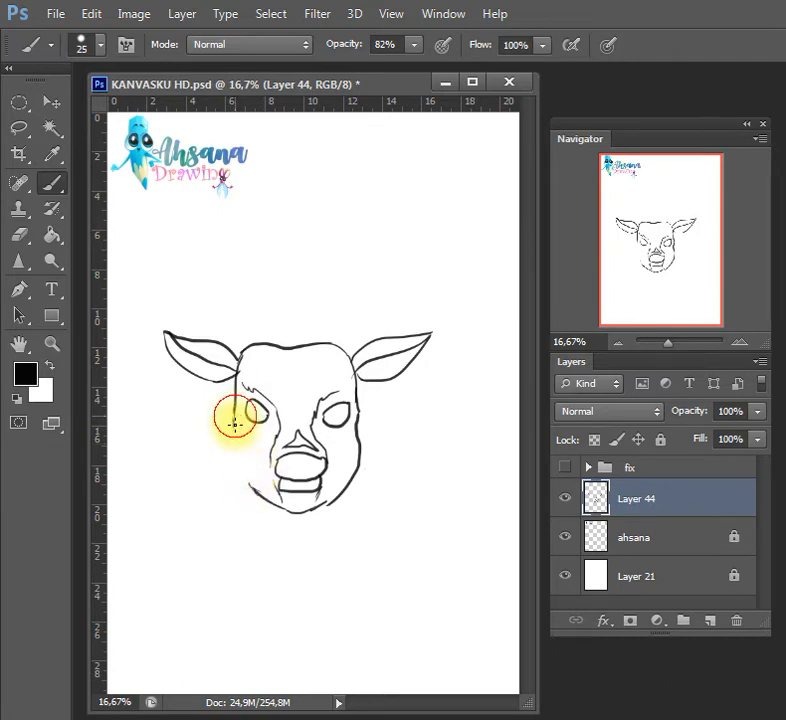
drag(233, 424, 255, 496)
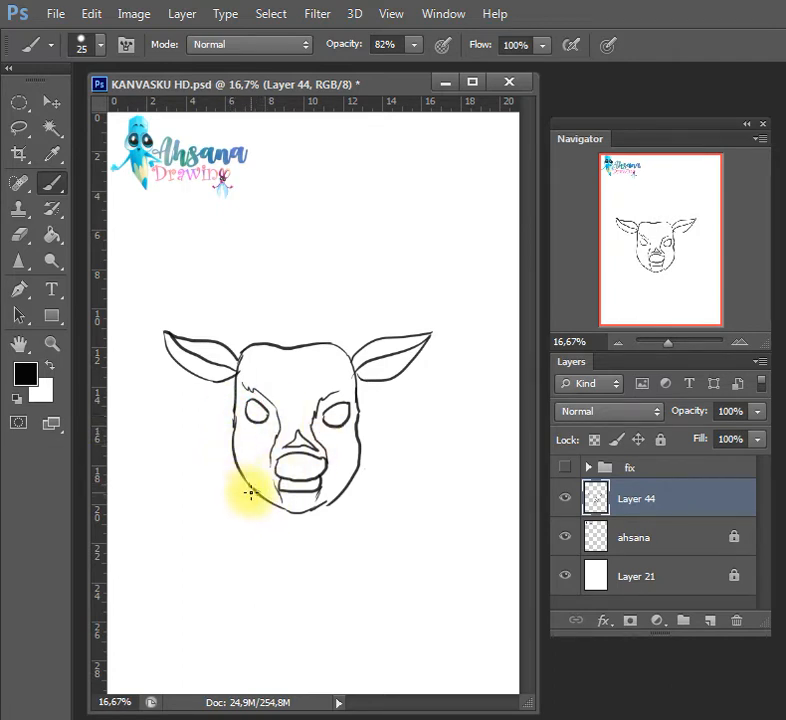
Clean up the lower right jaw and redraw its line so that the cheek joins the chin
key(e)
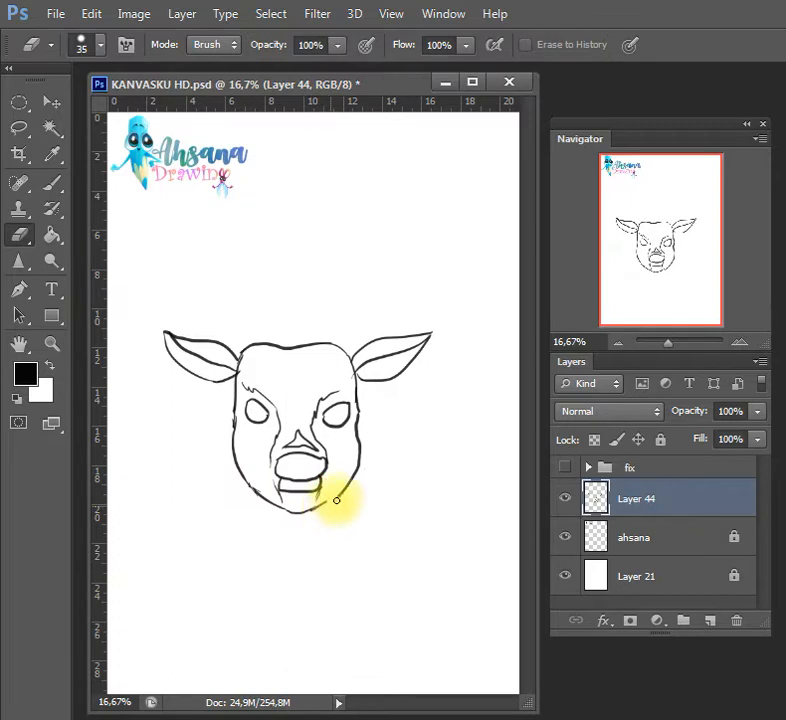
key(b)
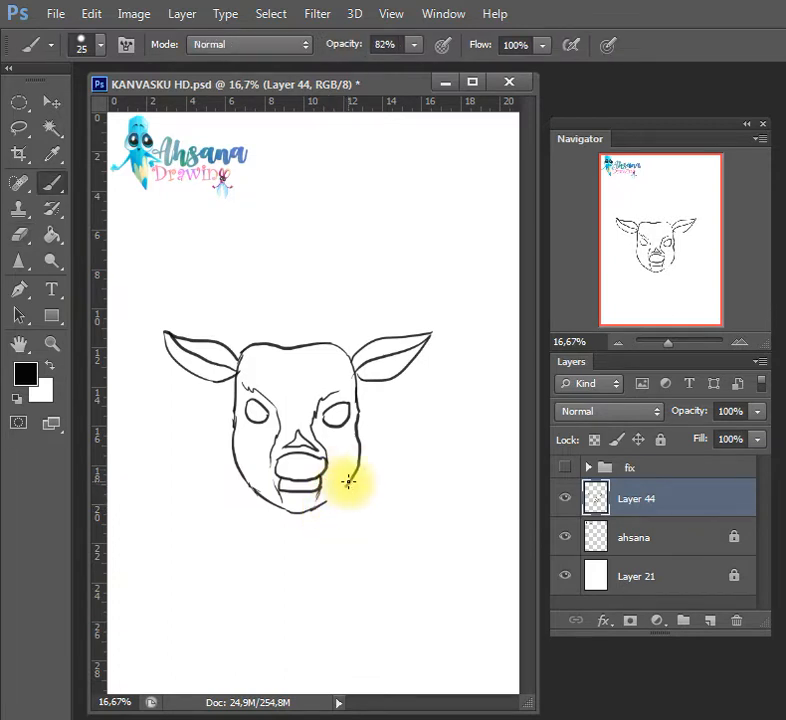
key(ctrl+z)
mouse_move(349, 488)
mouse_down()
mouse_move(322, 508)
mouse_move(328, 505)
mouse_up()
key(ctrl+z)
key(ctrl+z)
key(ctrl+z)
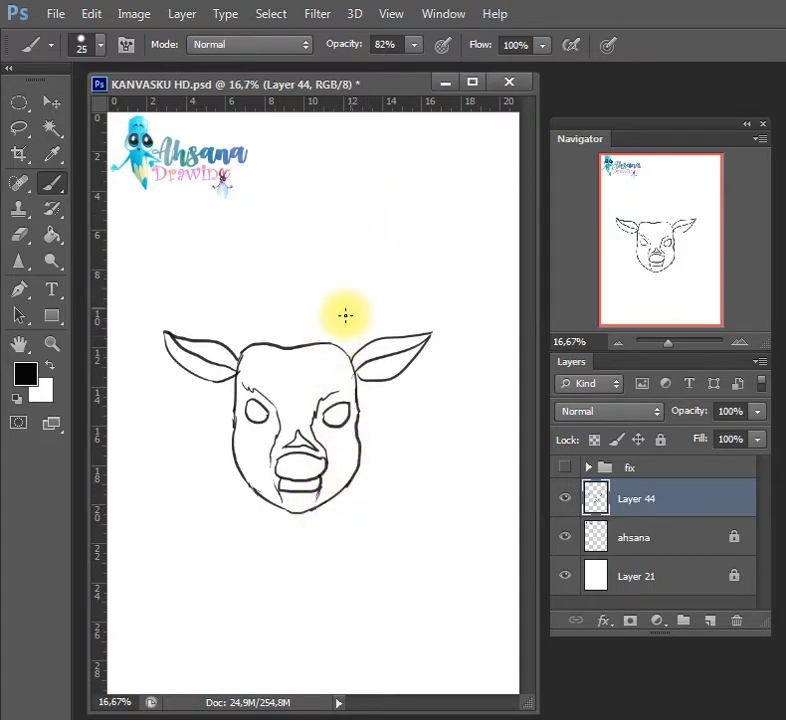
Draw the neck and body below the head, with curved outer sides, inner chest lines and jagged fur strokes under the cheeks
mouse_move(243, 473)
mouse_down()
mouse_move(260, 503)
mouse_move(239, 496)
mouse_move(252, 535)
mouse_move(222, 607)
mouse_up()
key(ctrl+z)
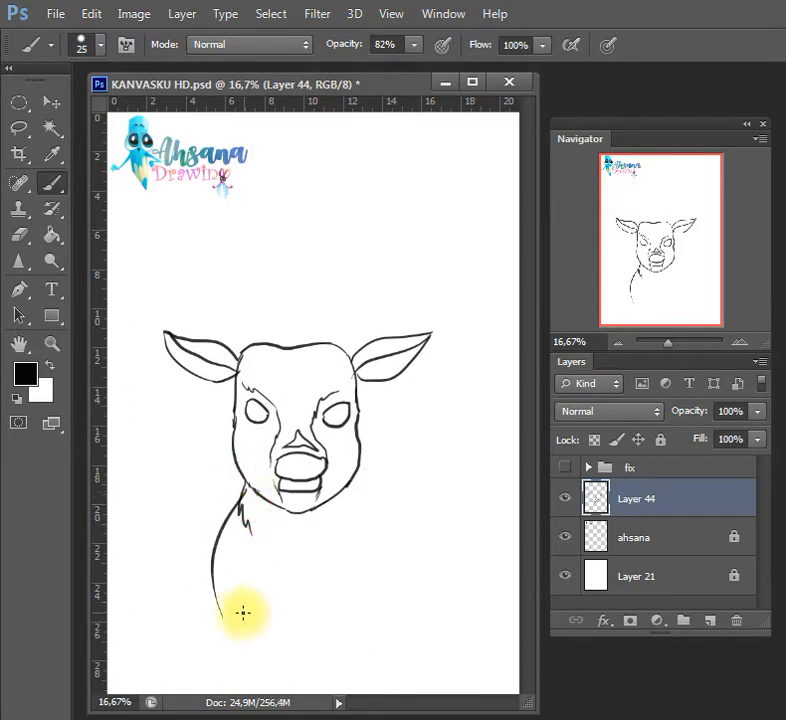
drag(352, 483, 356, 540)
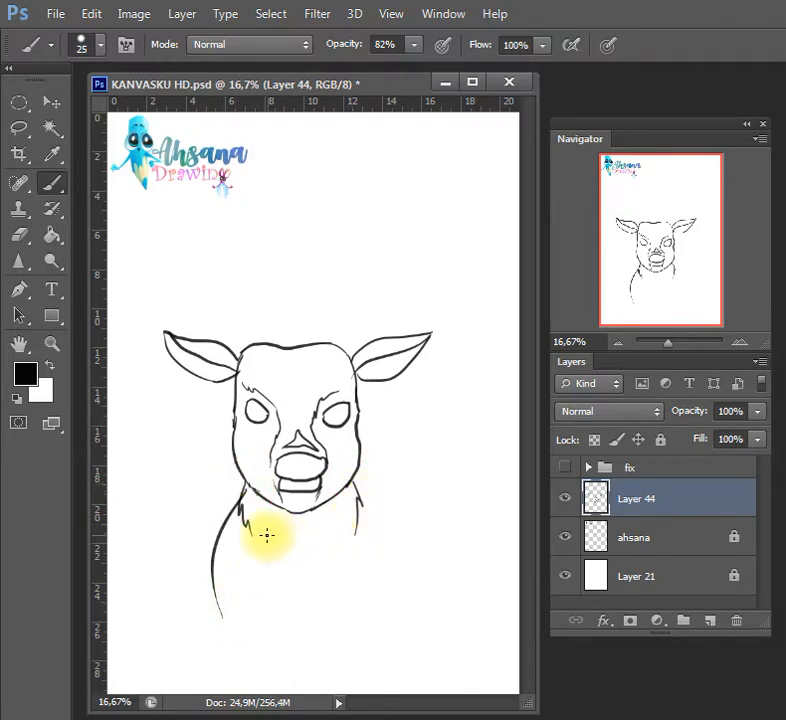
drag(256, 540, 266, 622)
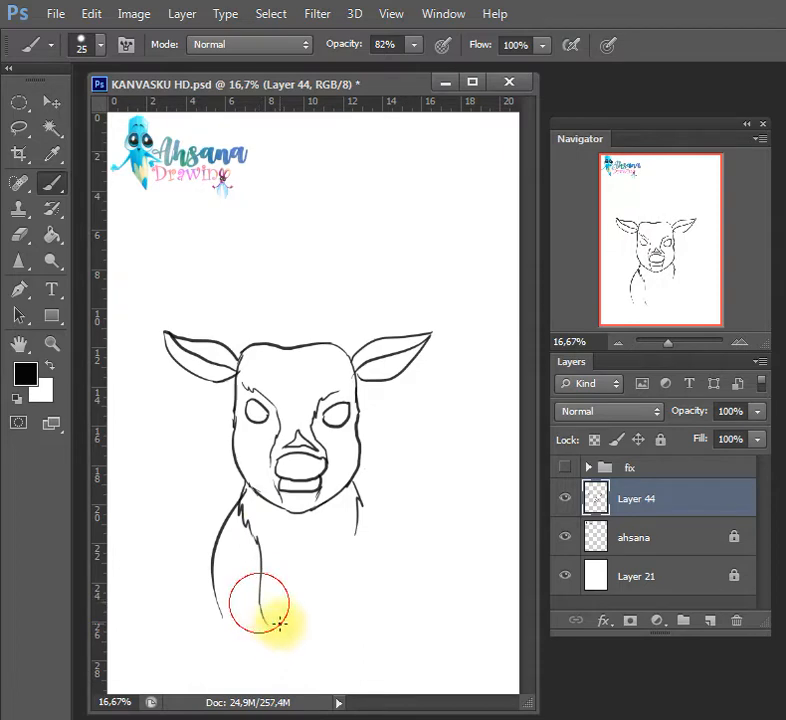
drag(350, 524, 352, 618)
mouse_move(380, 532)
mouse_down()
mouse_move(386, 562)
mouse_move(375, 609)
mouse_up()
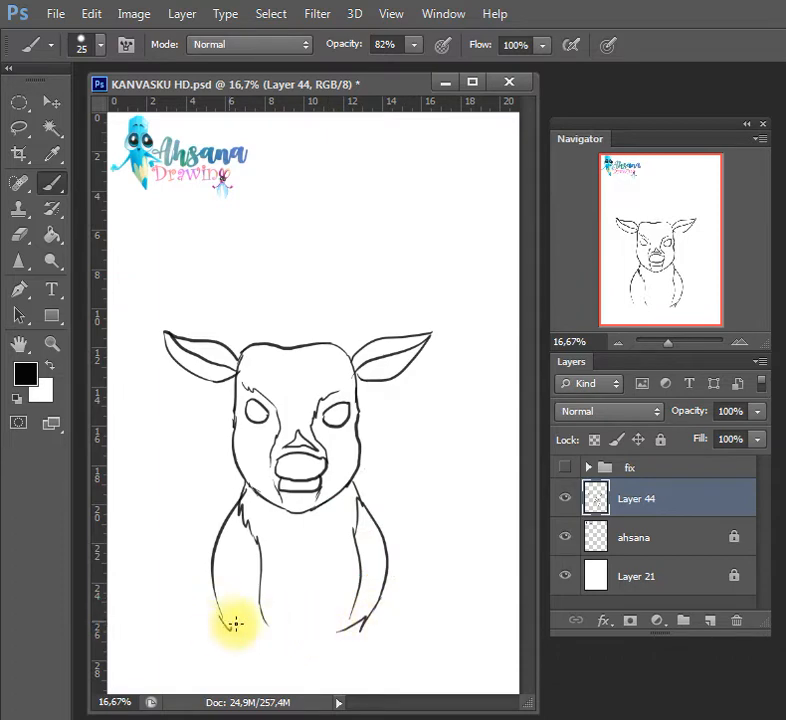
Close the bottom of the body with a jagged fur edge and connect the inner chest lines to it
drag(233, 621, 315, 640)
drag(255, 612, 262, 626)
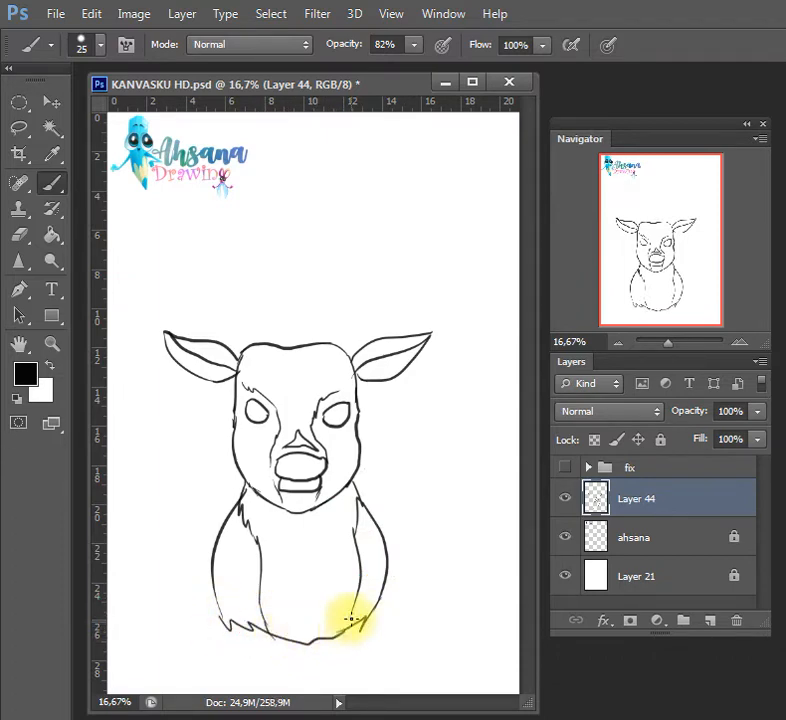
drag(350, 615, 347, 566)
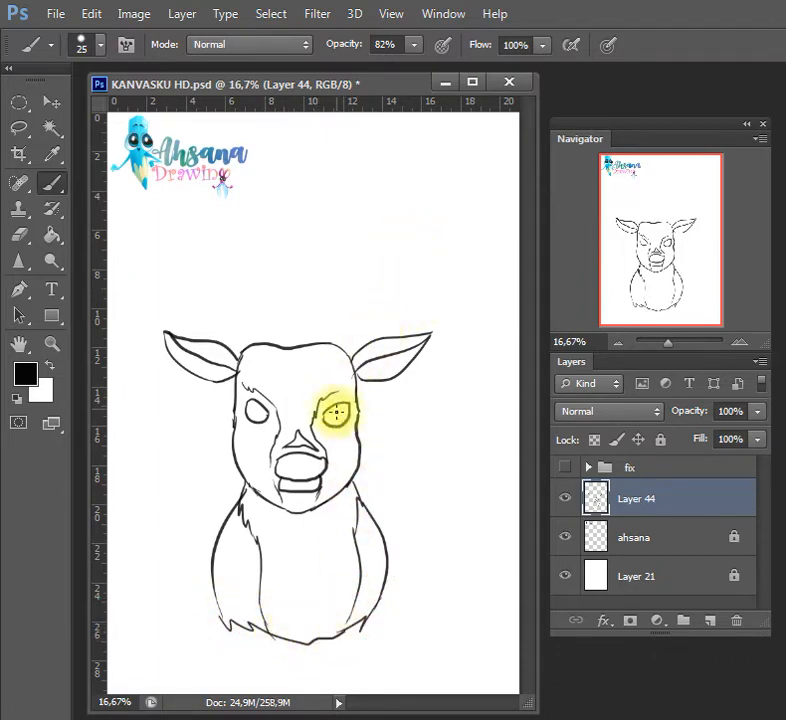
Move the deer drawing up and right toward the canvas centre and scale it down to about 94%
key(v)
drag(346, 464, 374, 445)
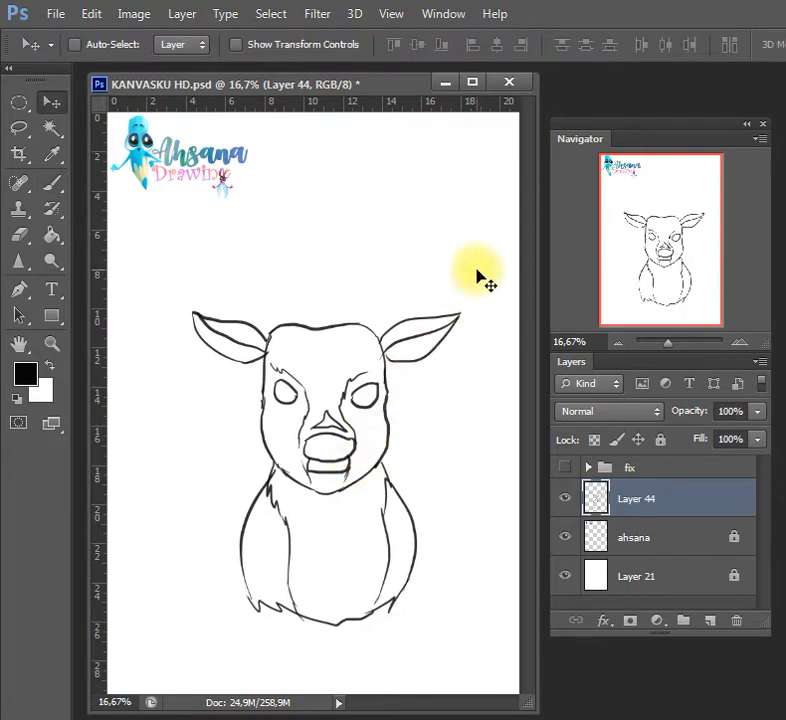
key(ctrl+t)
drag(460, 311, 442, 328)
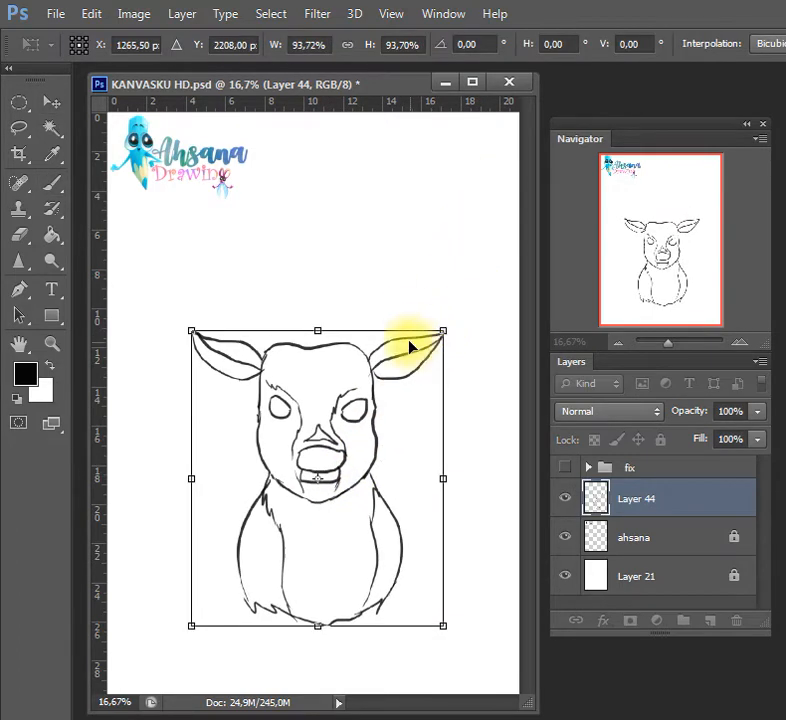
key(Return)
Erase the uneven jaw line on the deer's right side and redraw it from the cheek to the chin with the black brush
key(e)
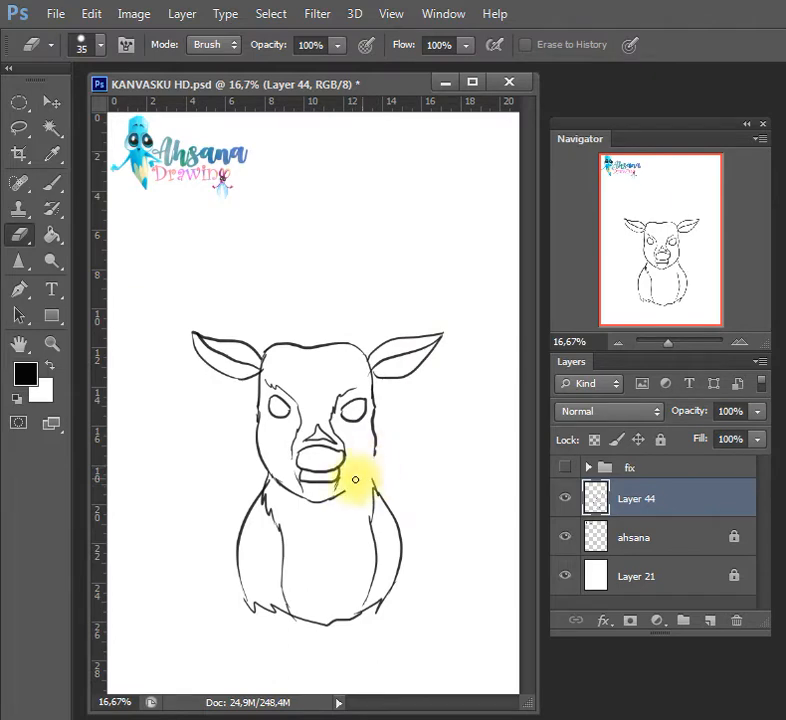
key(b)
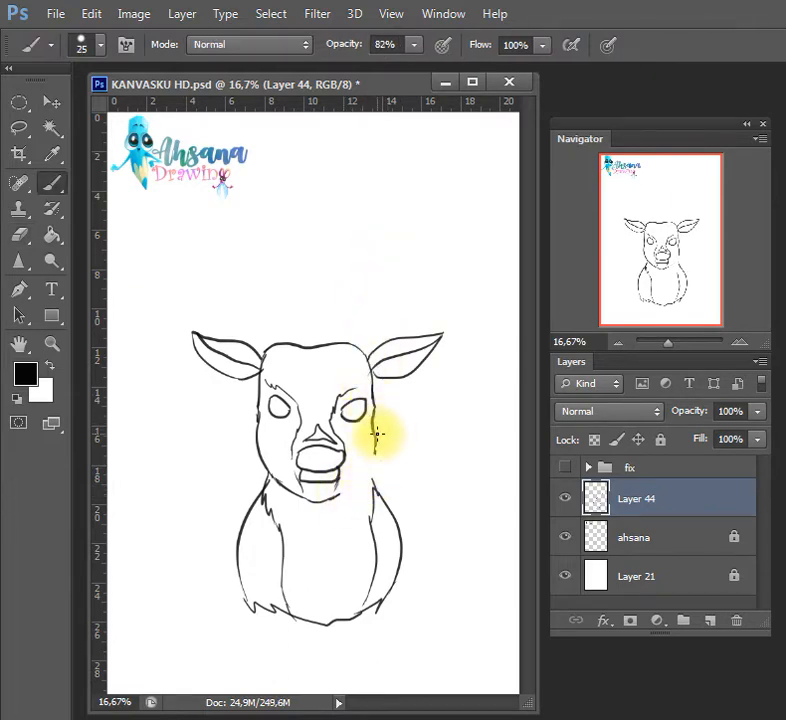
click(347, 491)
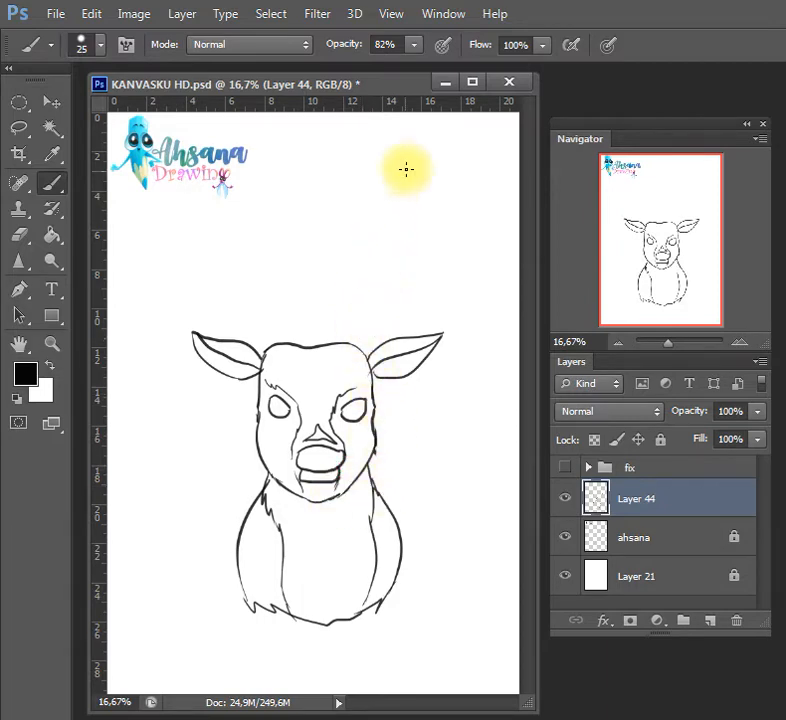
Select the insides of both eyes with the Magic Wand and fill them with a near-black colour
key(w)
click(321, 392)
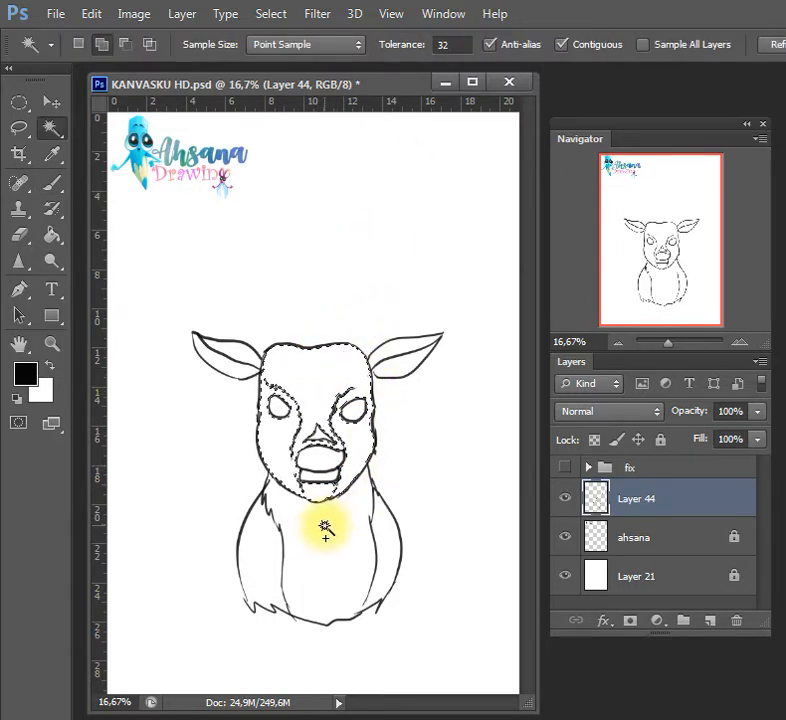
key(ctrl+d)
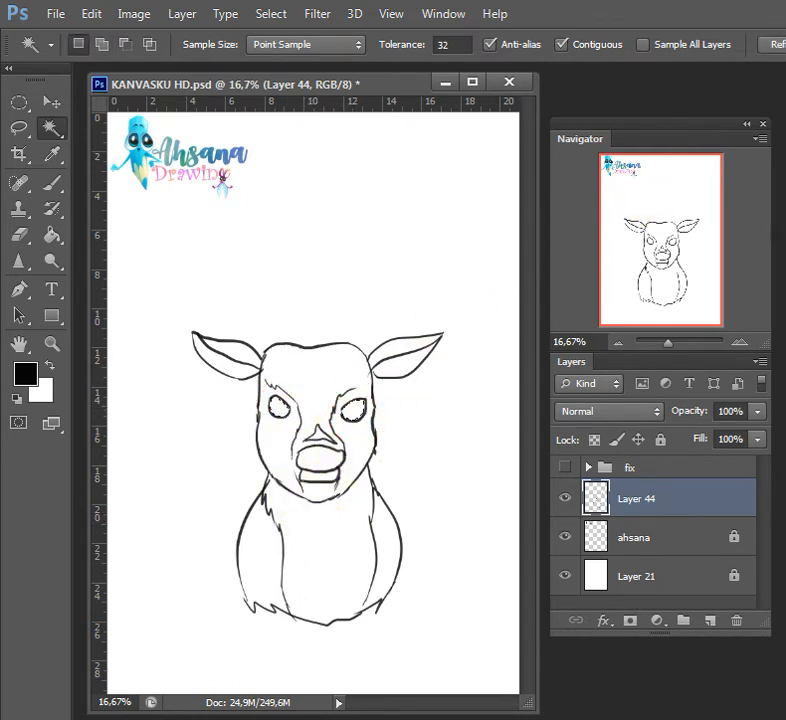
key(i)
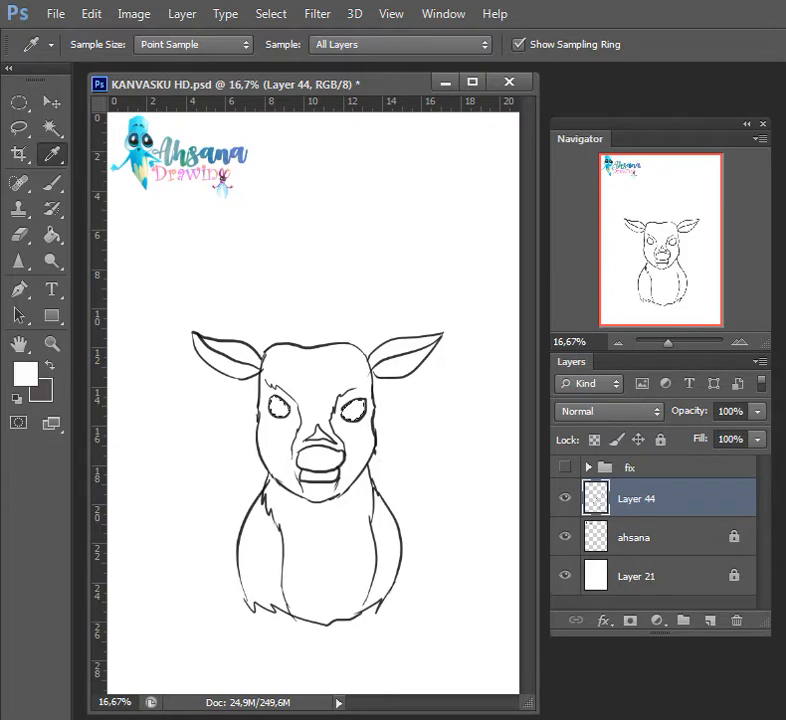
click(44, 397)
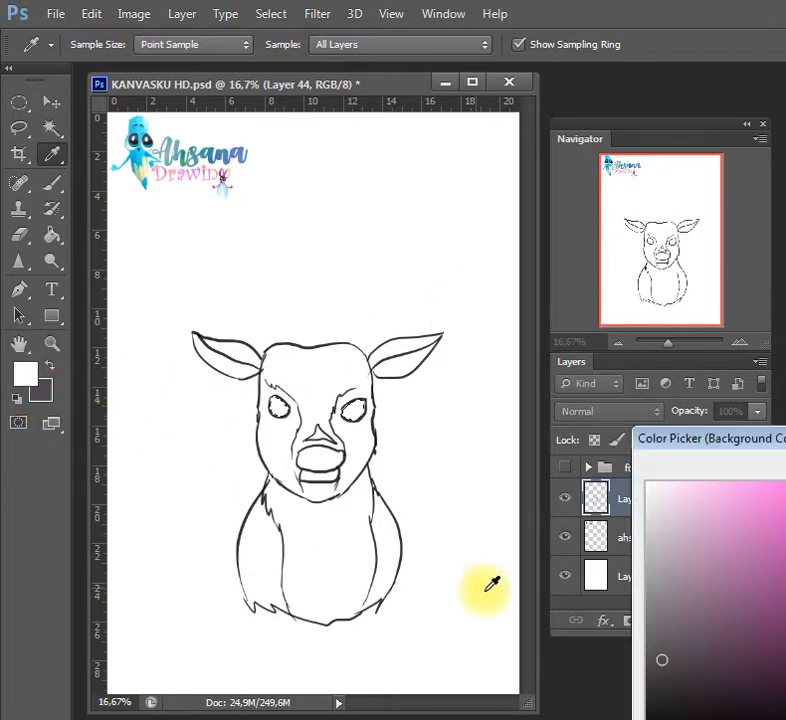
drag(666, 680, 648, 704)
key(Return)
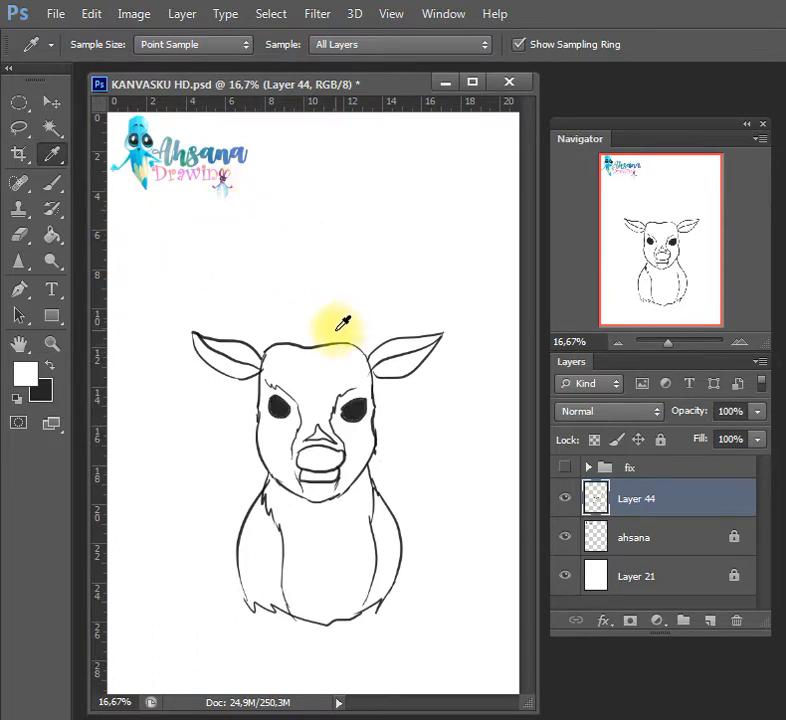
Paint small white highlights in both eyes with a size 35 brush and save the document
key(b)
key(bracketright)
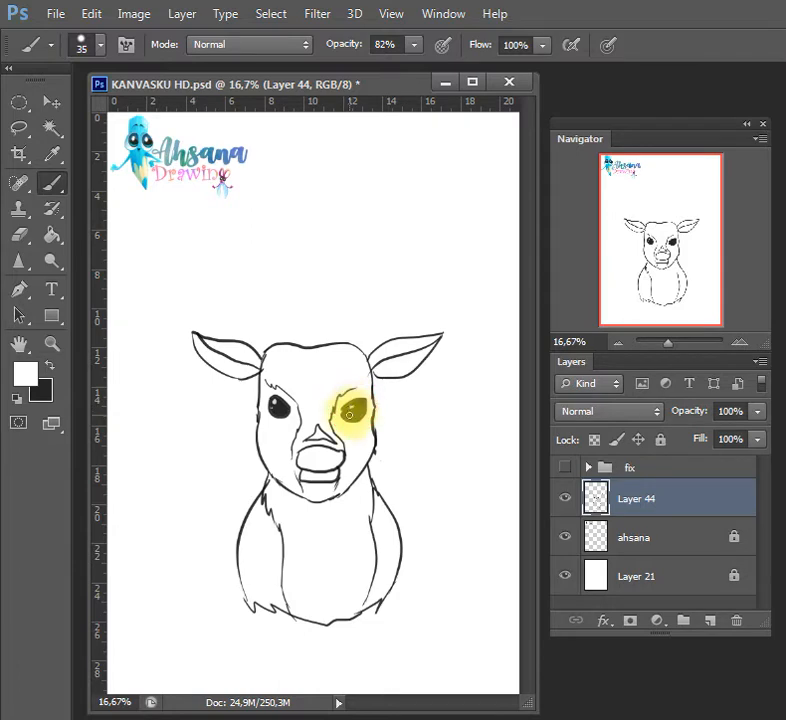
key(ctrl+s)
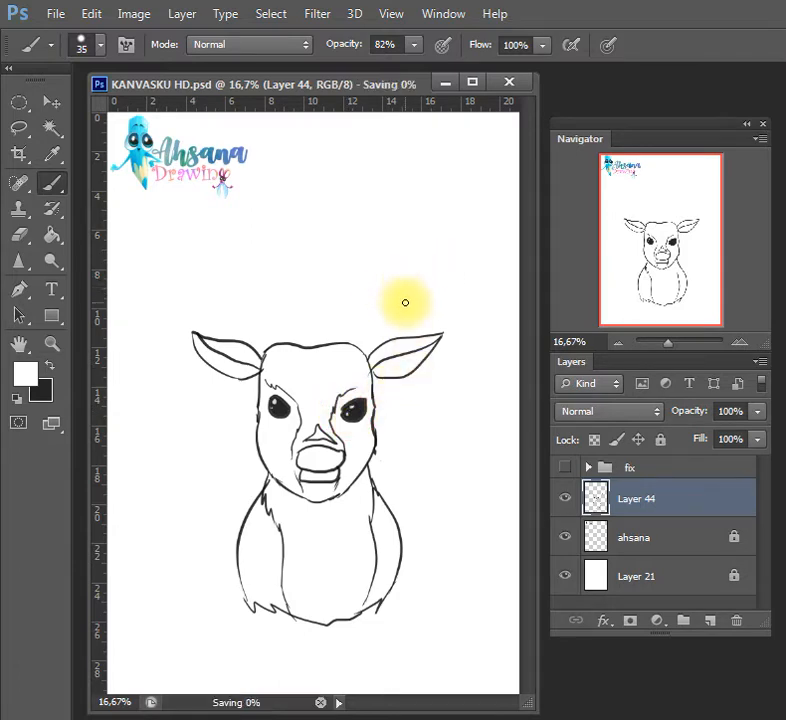
Select the nose and mouth shapes with the Magic Wand and fill them with a dark blue-grey colour
key(w)
click(326, 460)
shift+click(328, 476)
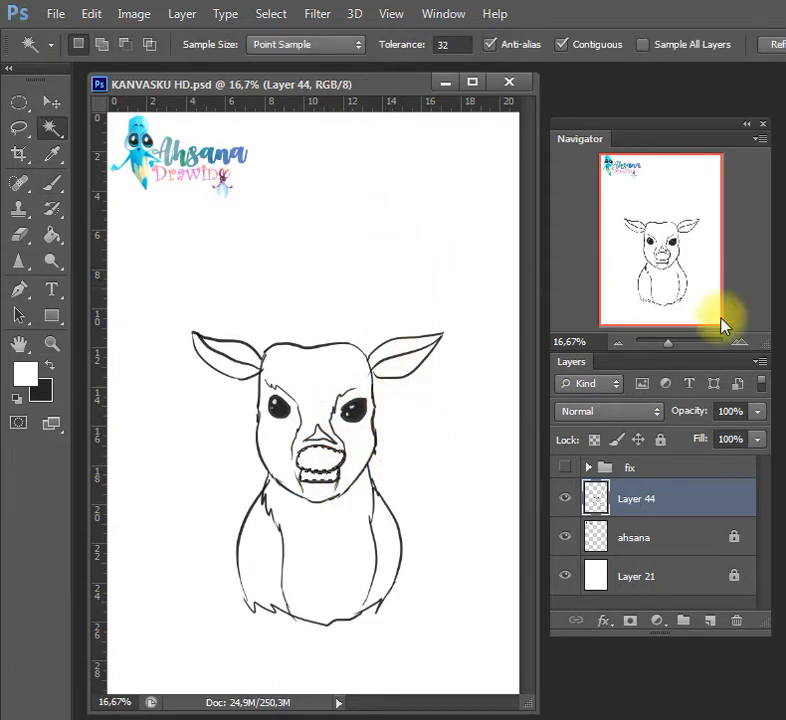
key(i)
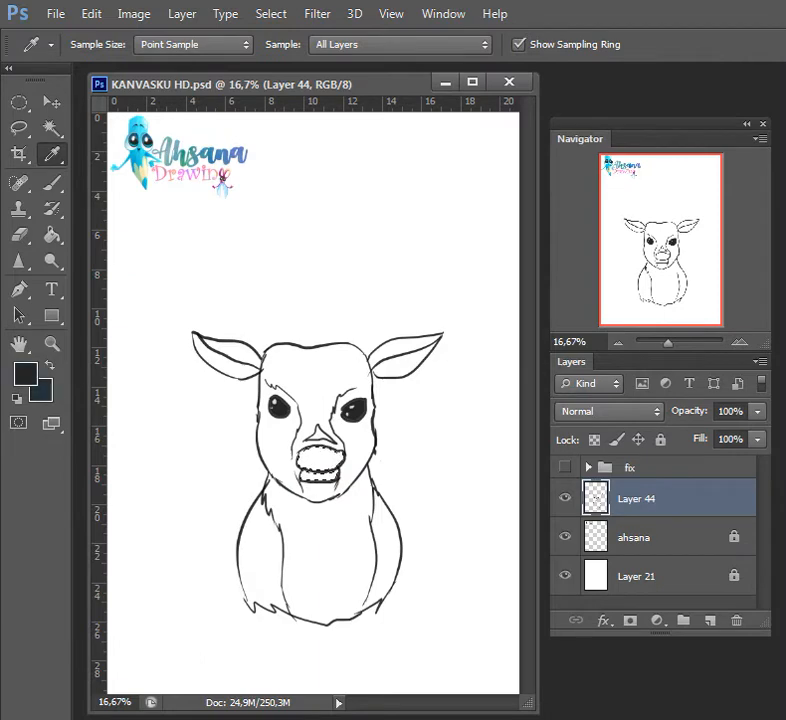
key(alt+BackSpace)
Choose a medium grey foreground colour and paint soft highlights on the nose and mouth with a size 35 brush
click(26, 372)
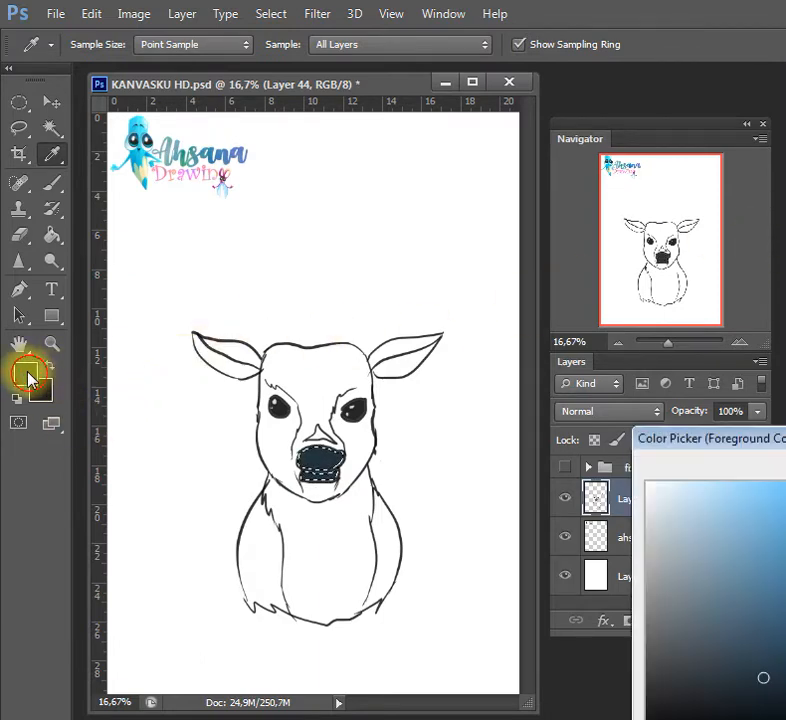
click(700, 667)
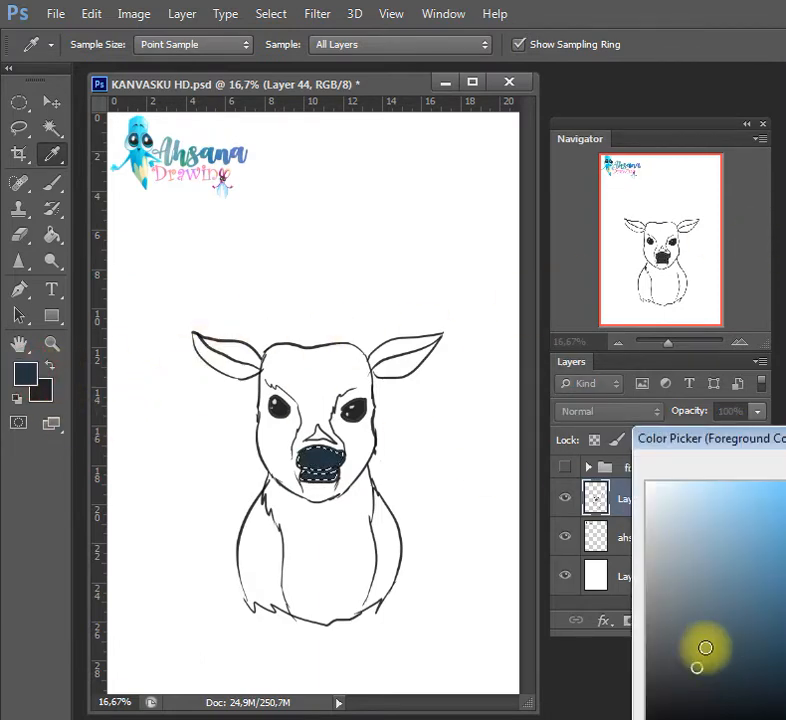
click(673, 646)
key(Return)
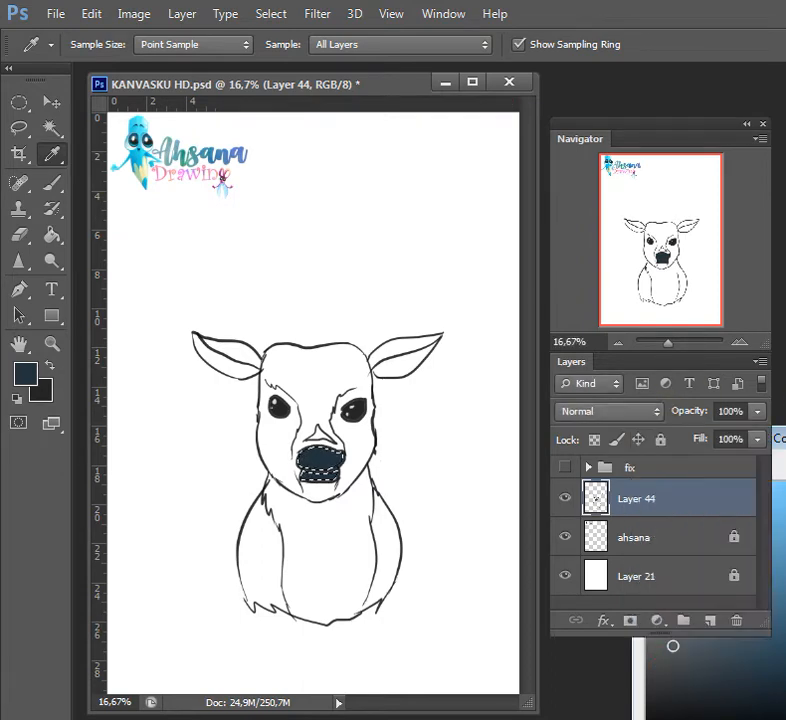
key(b)
key(bracketleft)
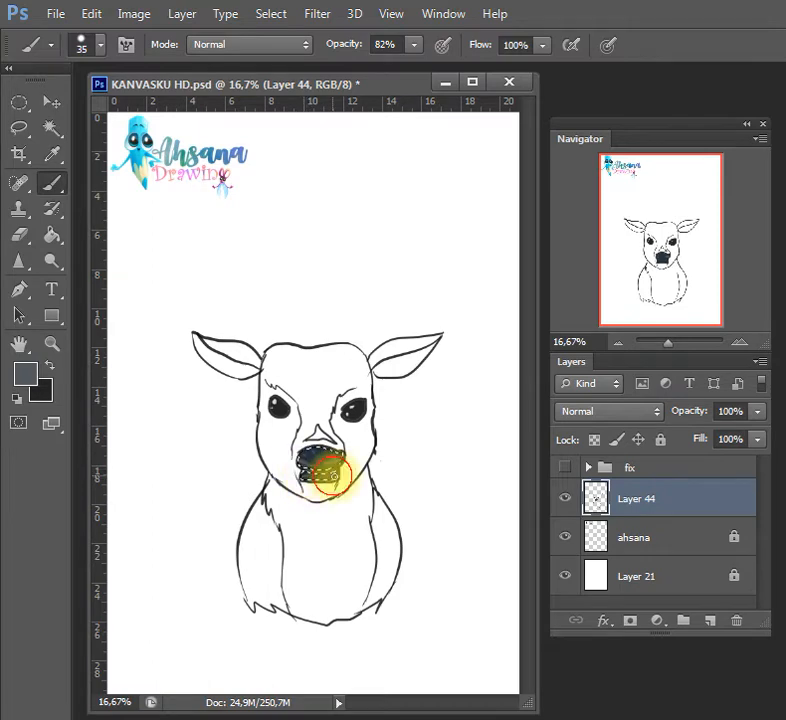
Add brighter light-grey highlights to the nose and mouth with a size 25 brush, clear the selection and save the document
click(24, 374)
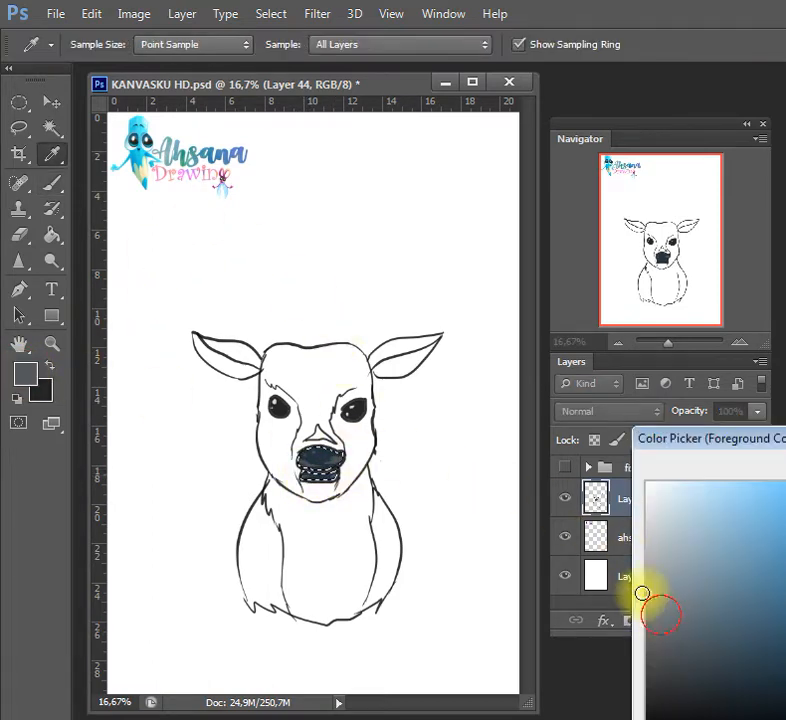
mouse_move(642, 594)
mouse_down()
mouse_move(631, 540)
mouse_move(645, 540)
mouse_up()
key(Return)
key(b)
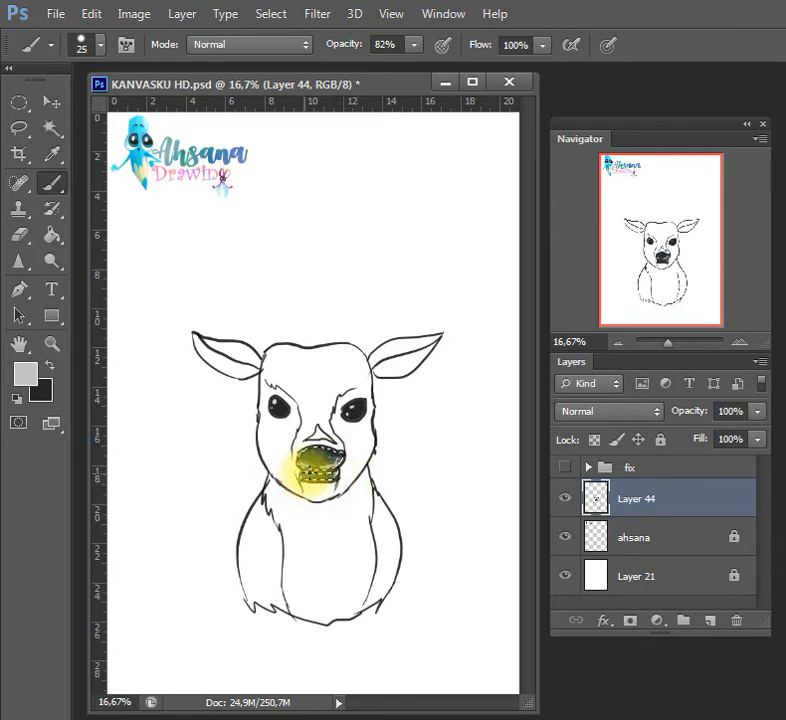
key(ctrl+s)
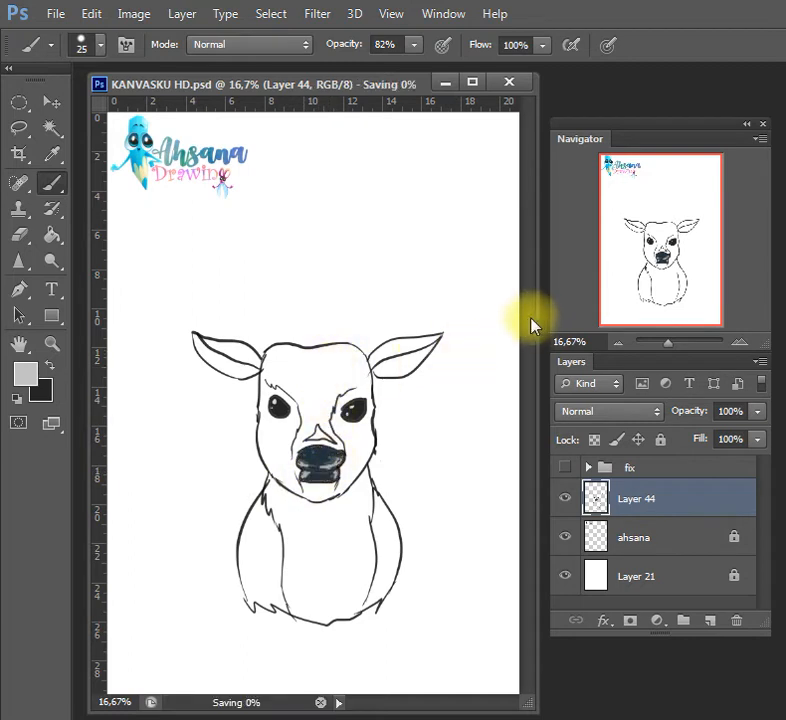
key(w)
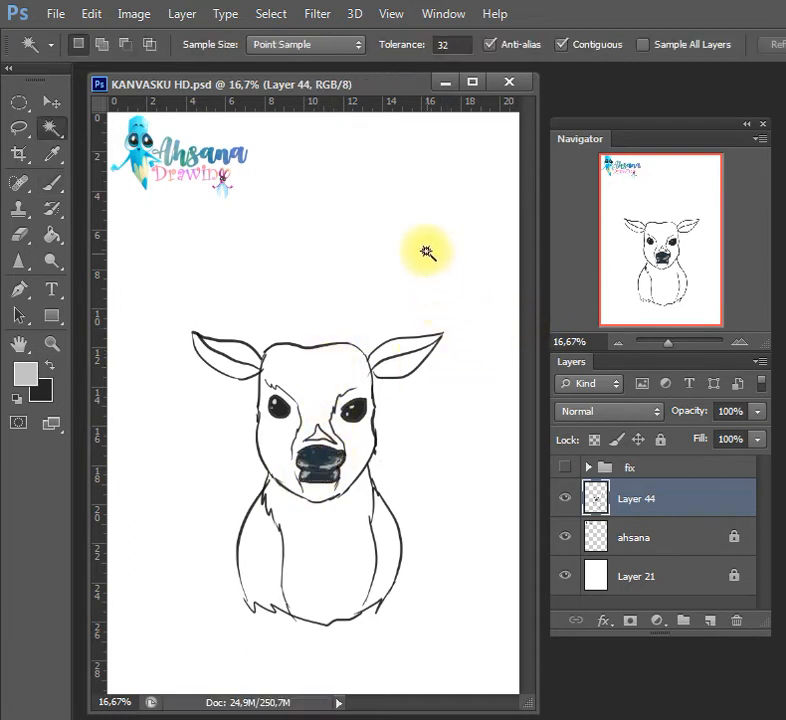
click(315, 381)
shift+click(387, 543)
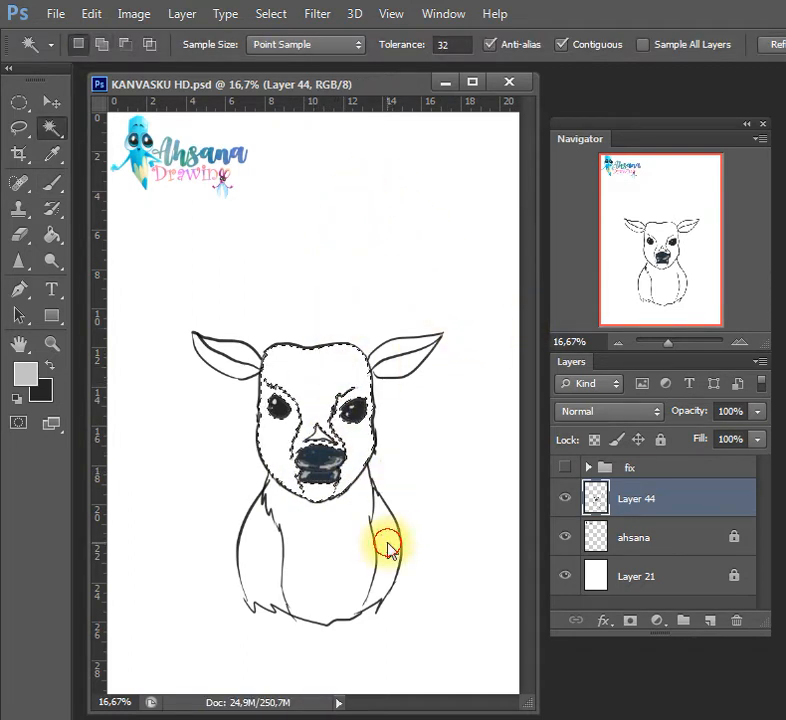
shift+click(330, 555)
shift+click(258, 565)
key(ctrl+shift+i)
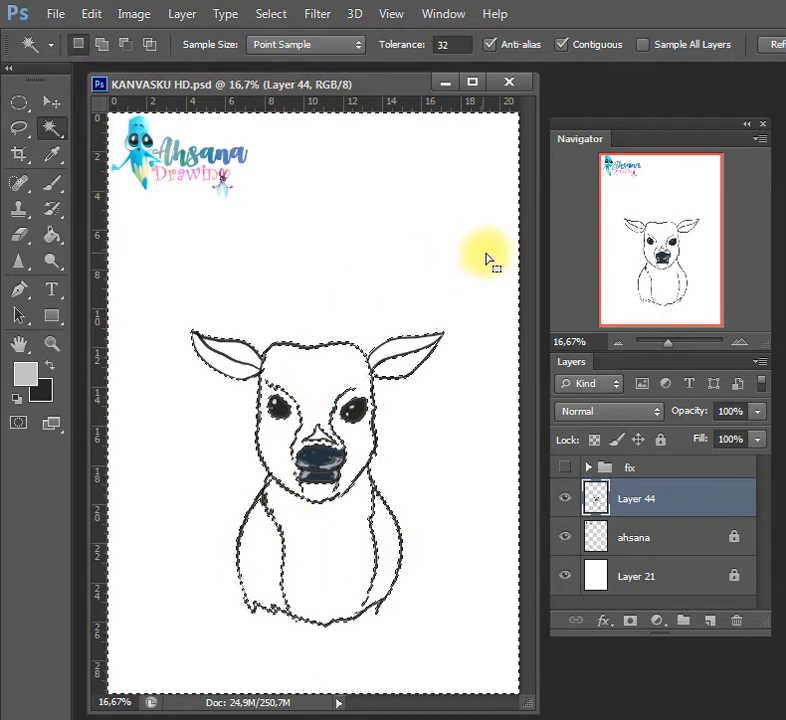
key(ctrl+d)
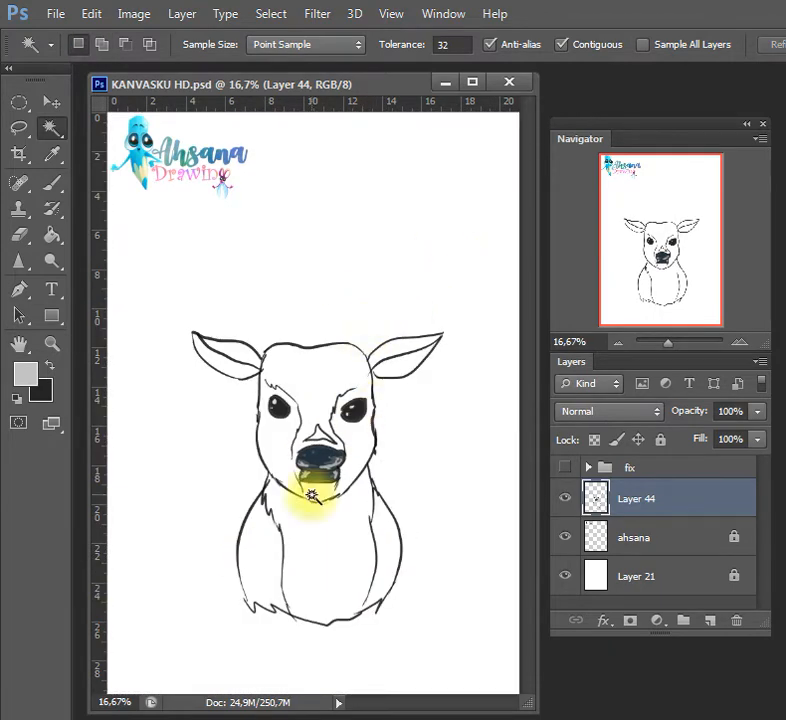
Close the gap at the body's lower left outline with the black brush and select the body and face areas with the Magic Wand
click(16, 398)
key(b)
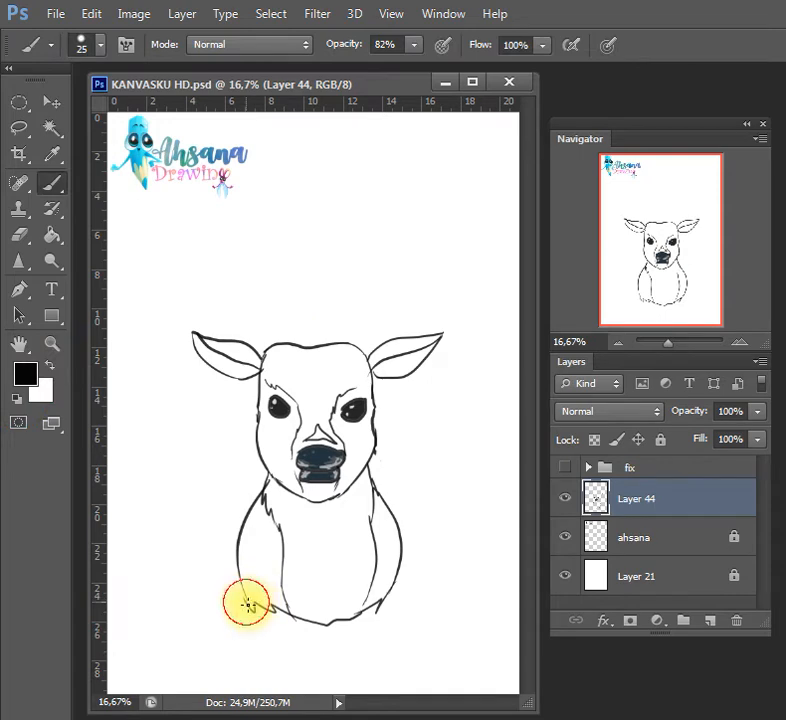
key(w)
click(267, 554)
click(322, 541)
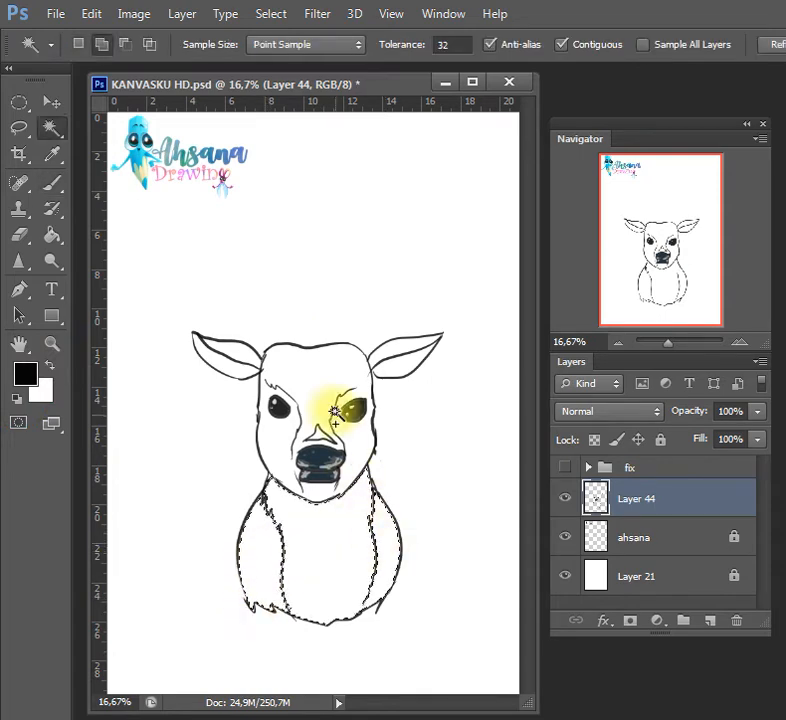
shift+click(335, 410)
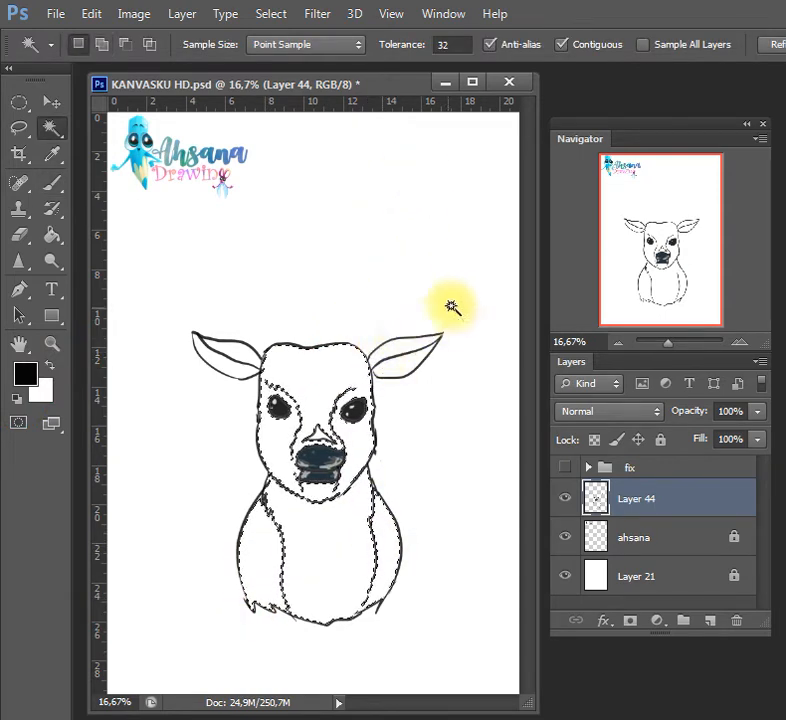
Fill the selected face and body areas with a pale pinkish-beige colour
key(i)
click(220, 215)
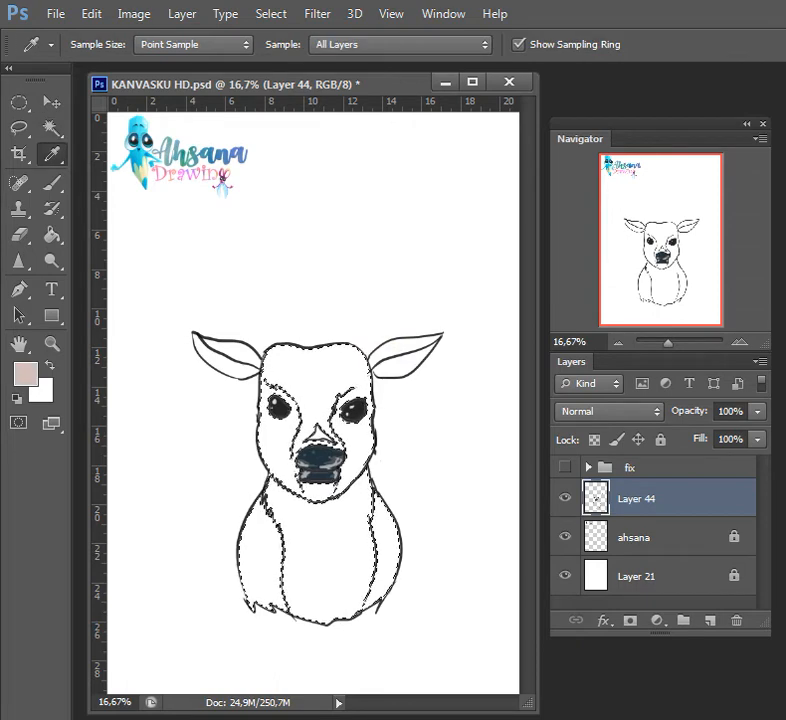
key(x)
key(ctrl+BackSpace)
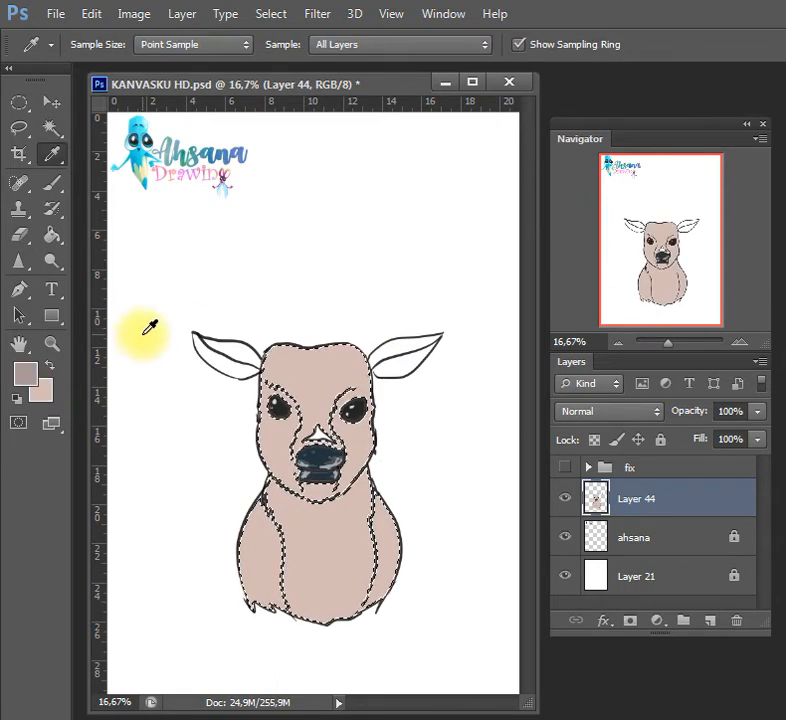
Shade the right side of the body with a darker greyish mauve, using a size 100 brush at 42% opacity
key(b)
key(bracketright)
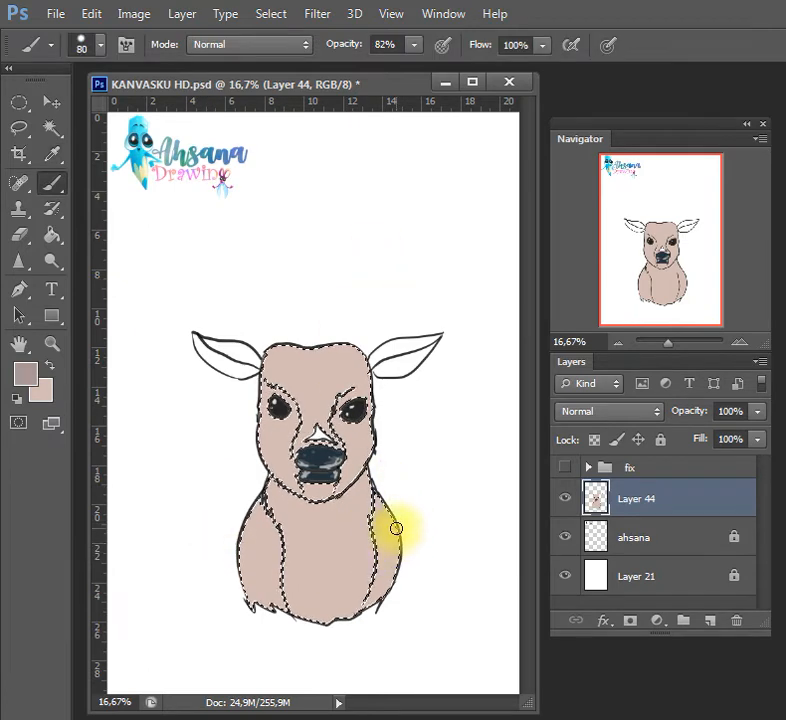
mouse_move(413, 44)
mouse_down()
mouse_move(384, 82)
mouse_move(349, 88)
mouse_up()
key(bracketright)
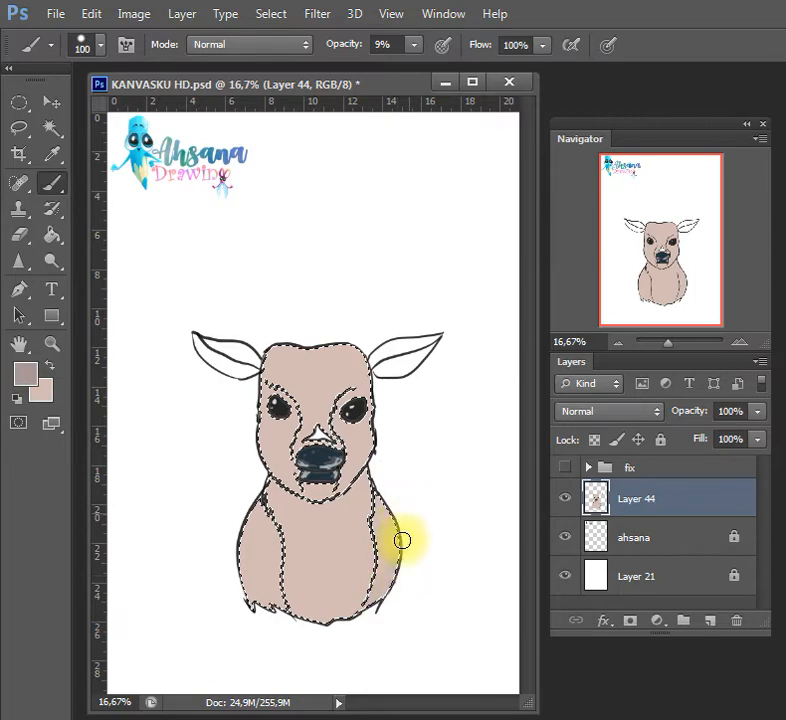
drag(413, 44, 449, 72)
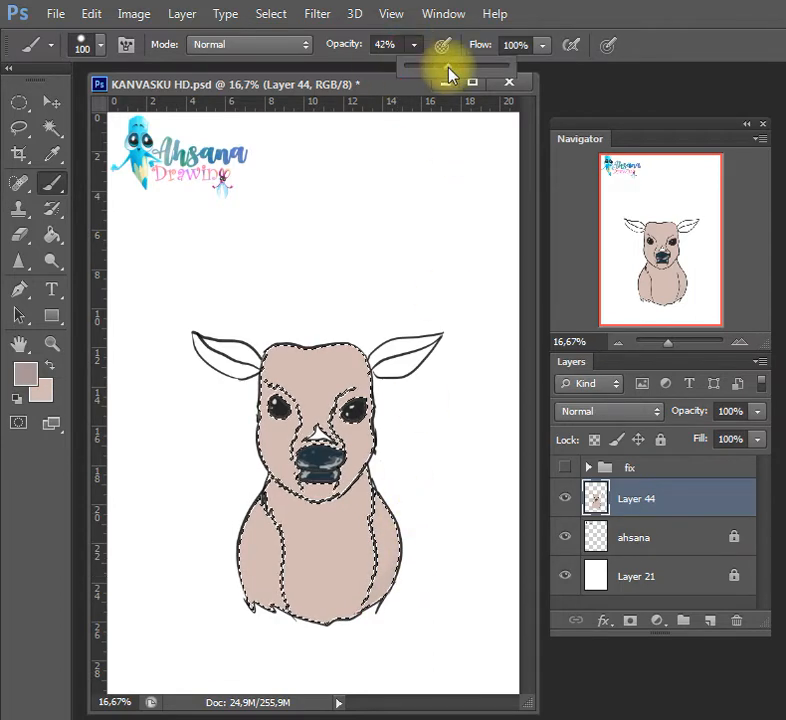
click(409, 520)
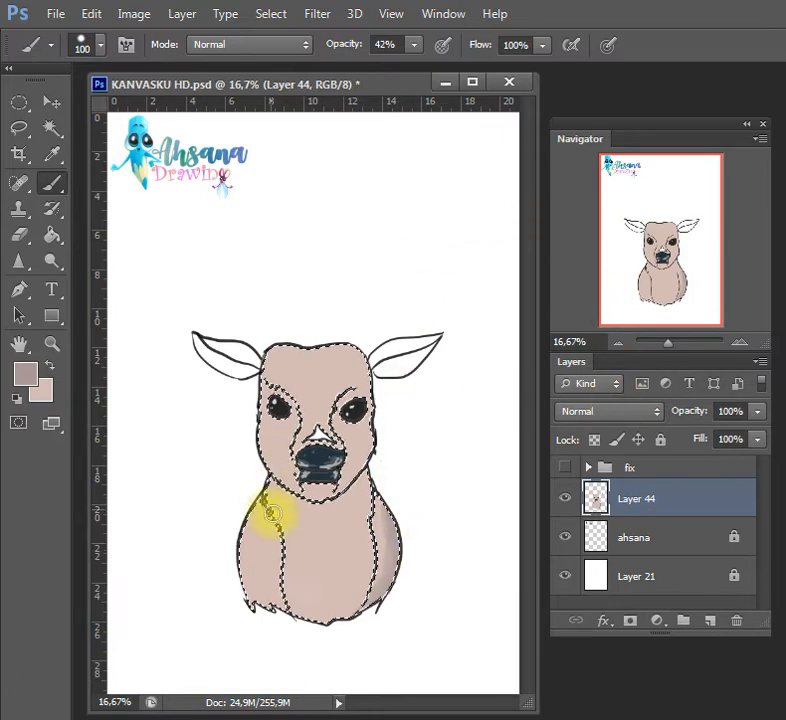
Shade the left side of the body with light tan and a darker pinkish brown, using the size 100 brush at 42% opacity
key(i)
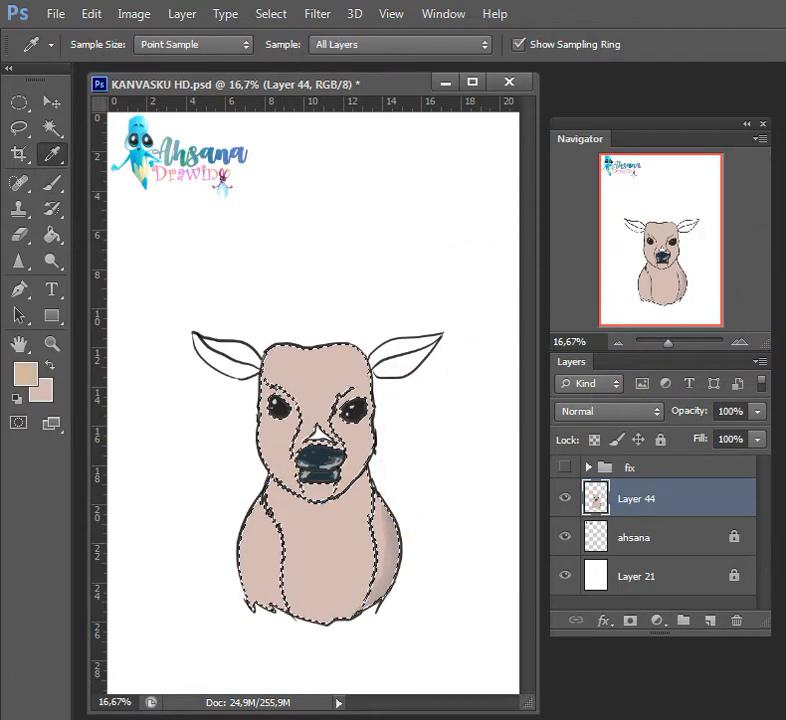
key(b)
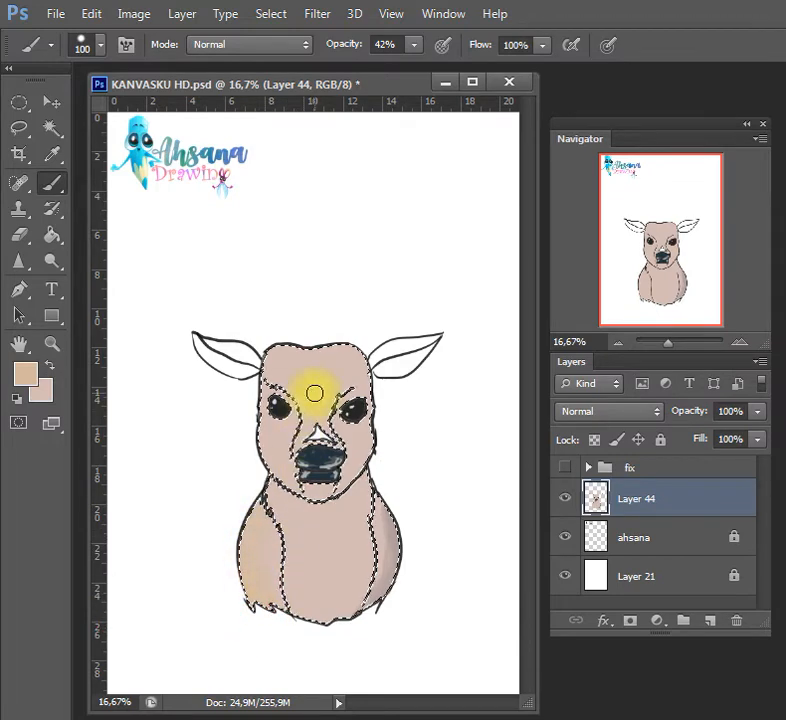
key(i)
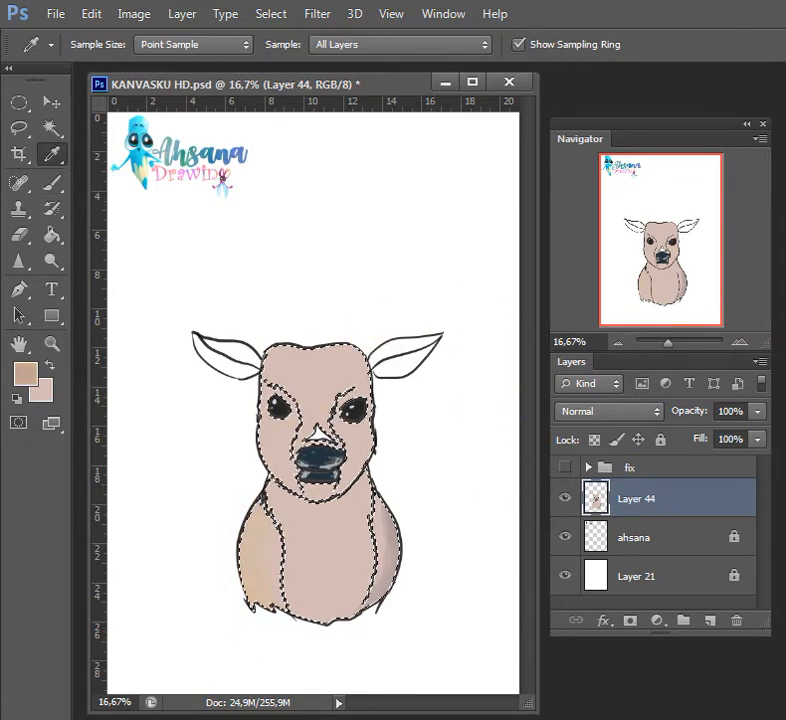
key(b)
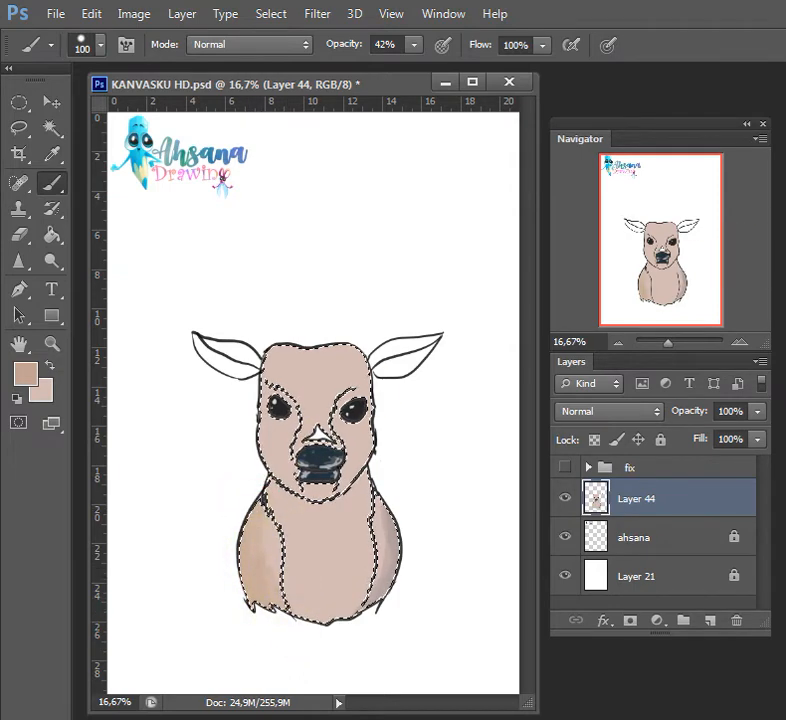
Brush greyish mauve shading above both eyes and down the sides of the muzzle
key(i)
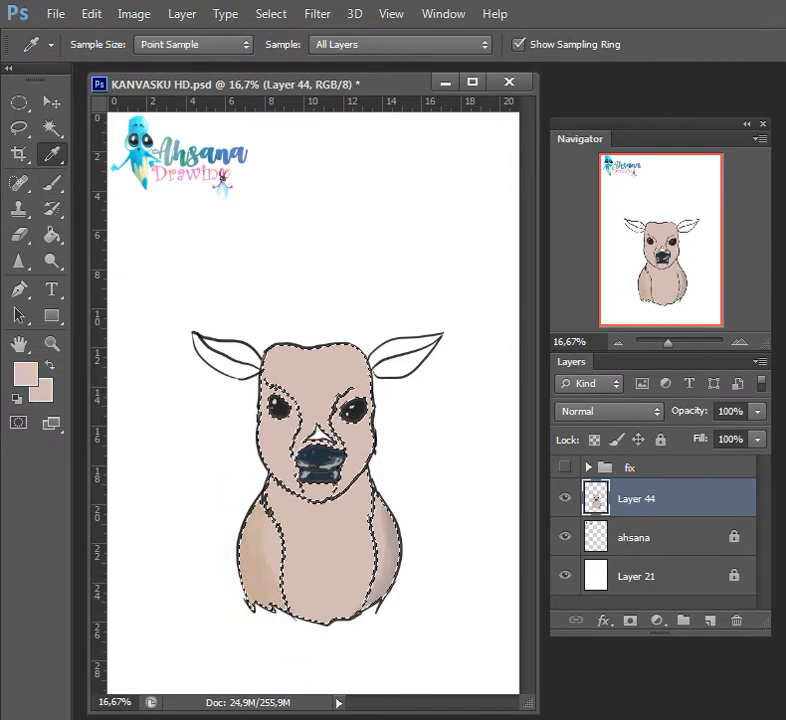
key(b)
click(380, 414)
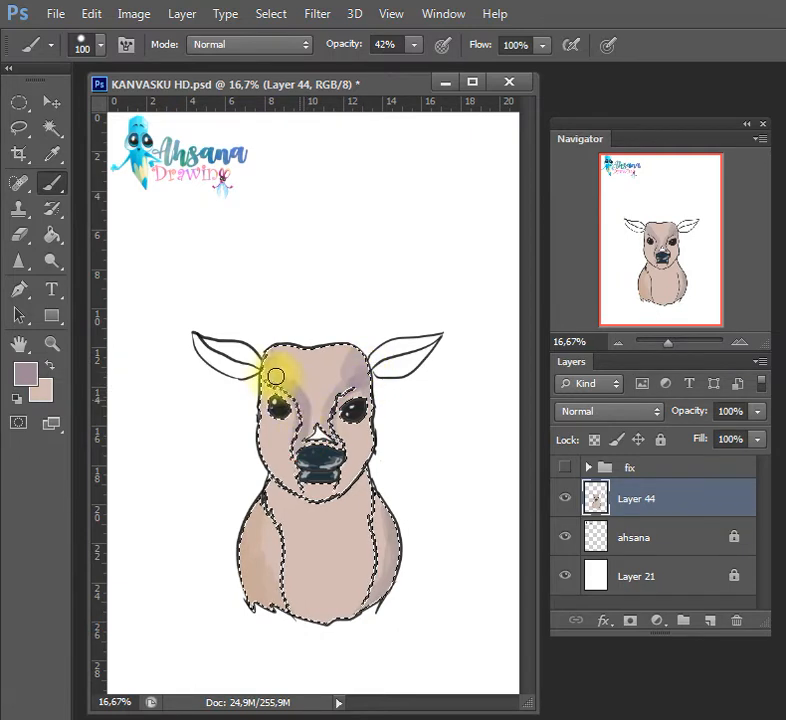
Paint the forehead and the bridge of the nose with a pinkish brown
key(i)
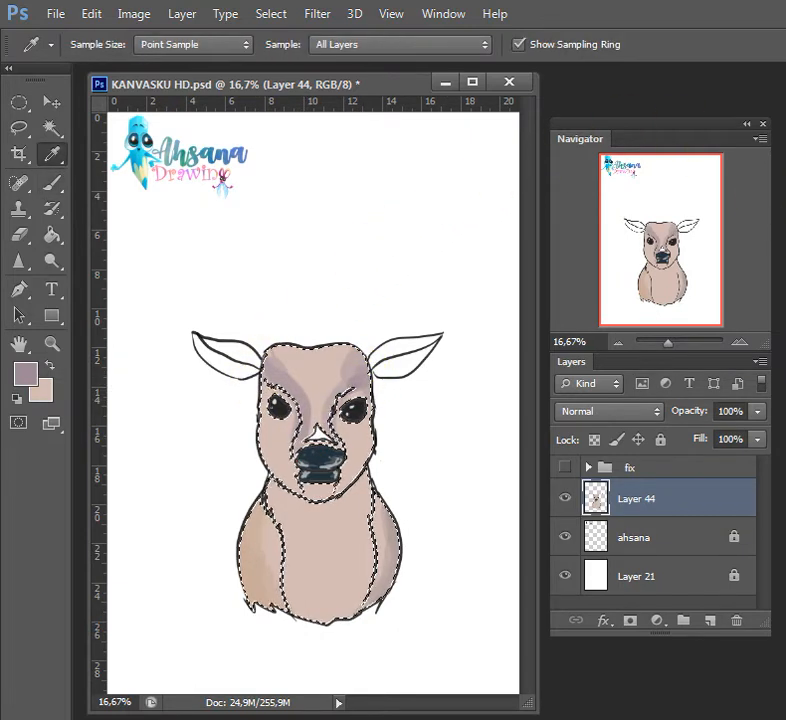
key(b)
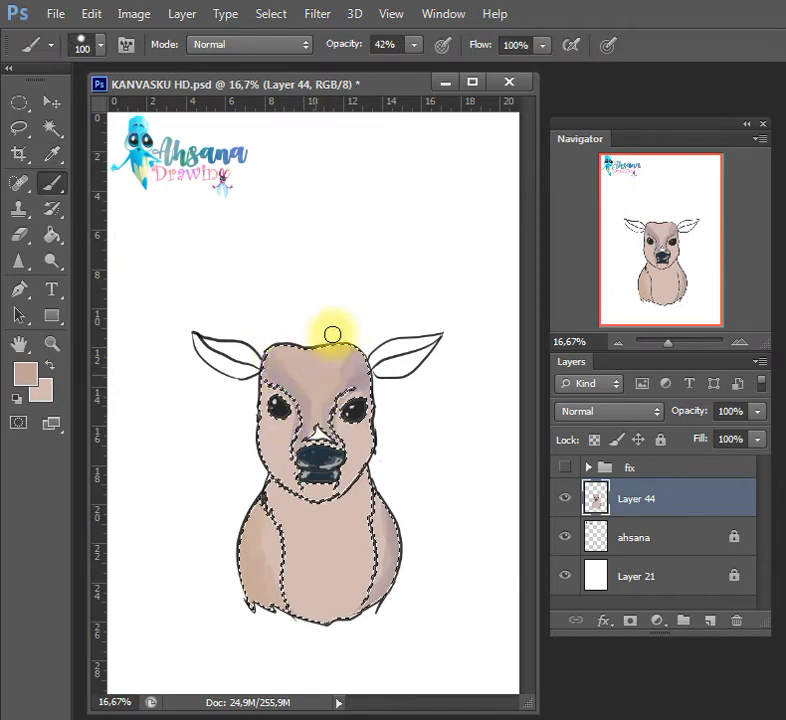
mouse_move(309, 407)
mouse_down()
mouse_move(350, 434)
mouse_move(346, 453)
mouse_move(315, 435)
mouse_up()
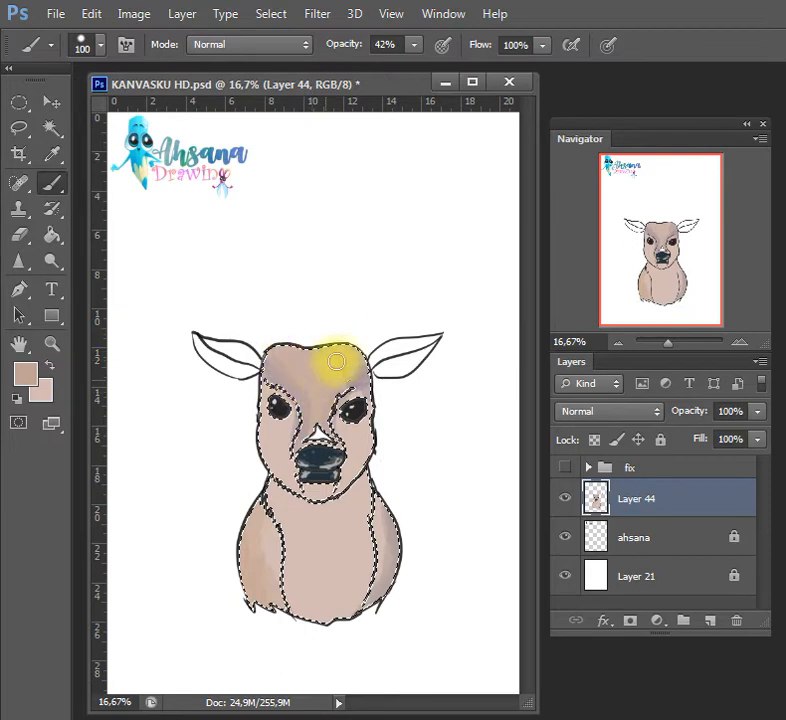
Lighten the cheeks, chin, neck and chest with a pale cream, using the size 100 brush at 42% opacity
key(i)
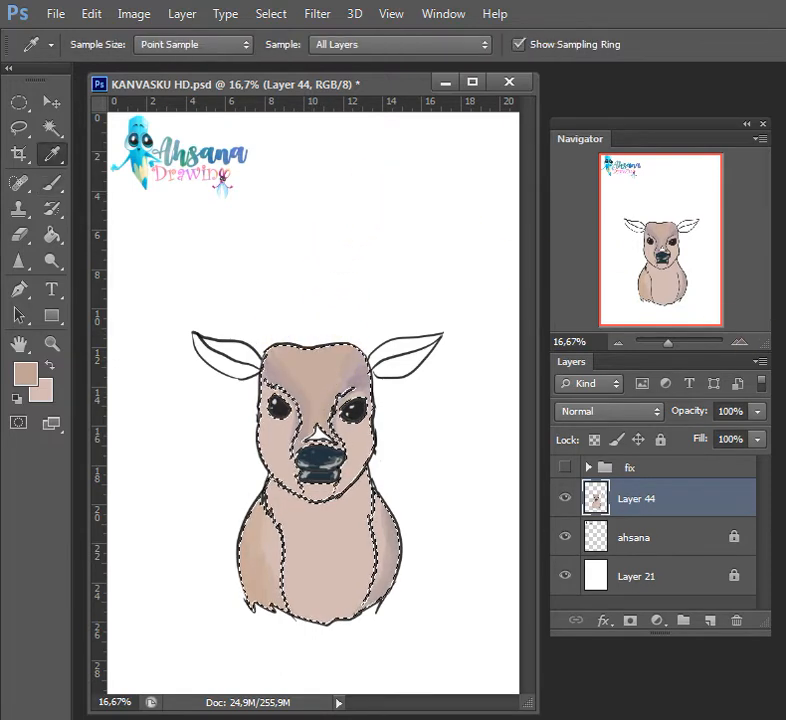
key(b)
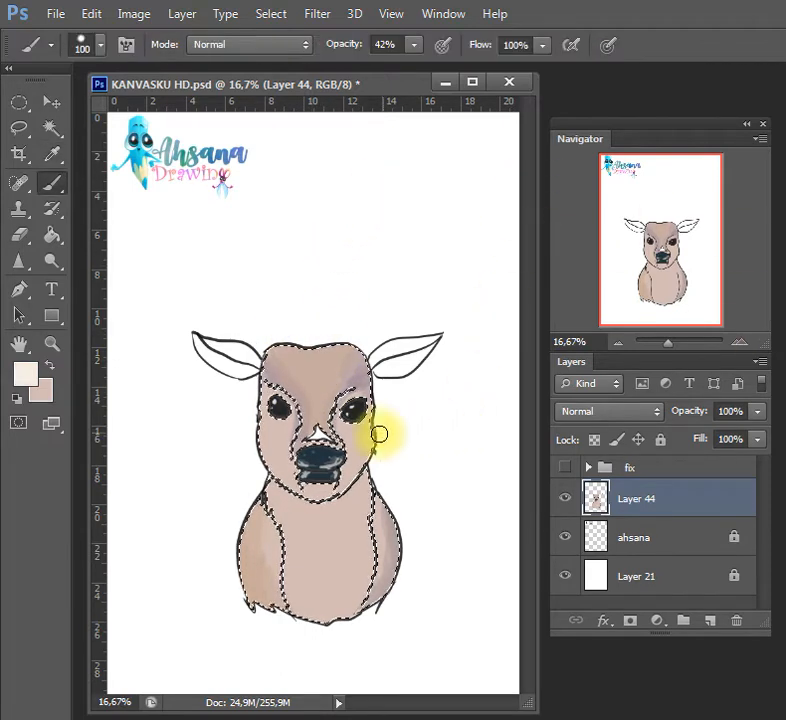
mouse_move(353, 451)
mouse_down()
mouse_move(331, 585)
mouse_move(354, 538)
mouse_move(356, 612)
mouse_move(367, 530)
mouse_move(362, 489)
mouse_move(354, 505)
mouse_move(295, 537)
mouse_move(282, 520)
mouse_move(297, 577)
mouse_move(307, 580)
mouse_move(307, 541)
mouse_move(273, 489)
mouse_move(325, 512)
mouse_move(336, 502)
mouse_move(270, 467)
mouse_move(263, 448)
mouse_move(266, 435)
mouse_move(277, 432)
mouse_move(287, 476)
mouse_move(288, 407)
mouse_move(263, 415)
mouse_move(274, 475)
mouse_move(370, 448)
mouse_move(346, 531)
mouse_move(333, 535)
mouse_move(324, 555)
mouse_move(301, 498)
mouse_move(291, 508)
mouse_move(331, 510)
mouse_move(343, 500)
mouse_move(346, 605)
mouse_move(356, 609)
mouse_move(366, 545)
mouse_move(305, 512)
mouse_move(286, 530)
mouse_move(296, 514)
mouse_move(285, 477)
mouse_move(287, 430)
mouse_move(263, 427)
mouse_move(309, 514)
mouse_move(364, 453)
mouse_move(351, 436)
mouse_move(358, 469)
mouse_move(337, 493)
mouse_up()
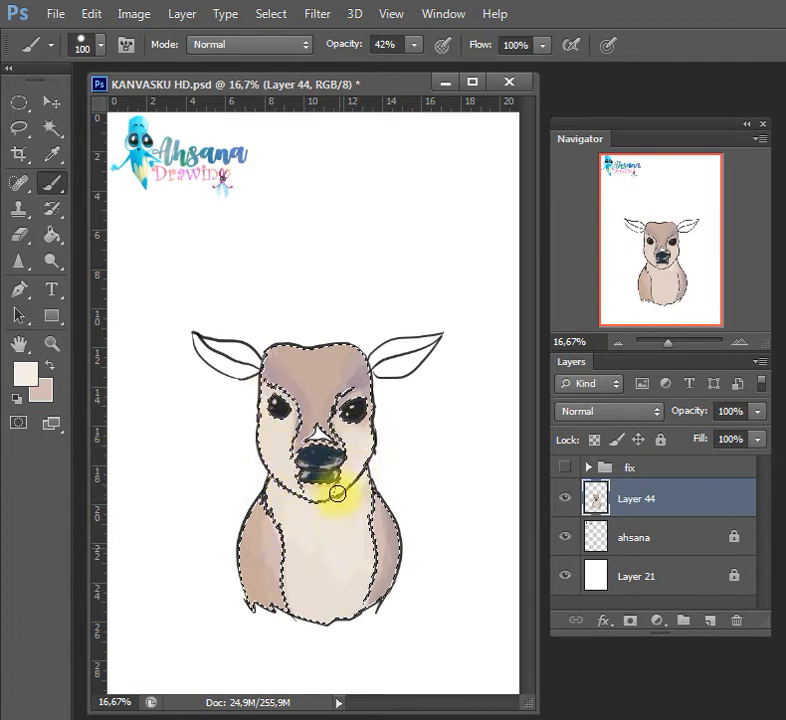
mouse_move(304, 537)
mouse_down()
mouse_move(299, 605)
mouse_move(292, 578)
mouse_move(327, 564)
mouse_move(342, 627)
mouse_move(360, 556)
mouse_move(357, 520)
mouse_up()
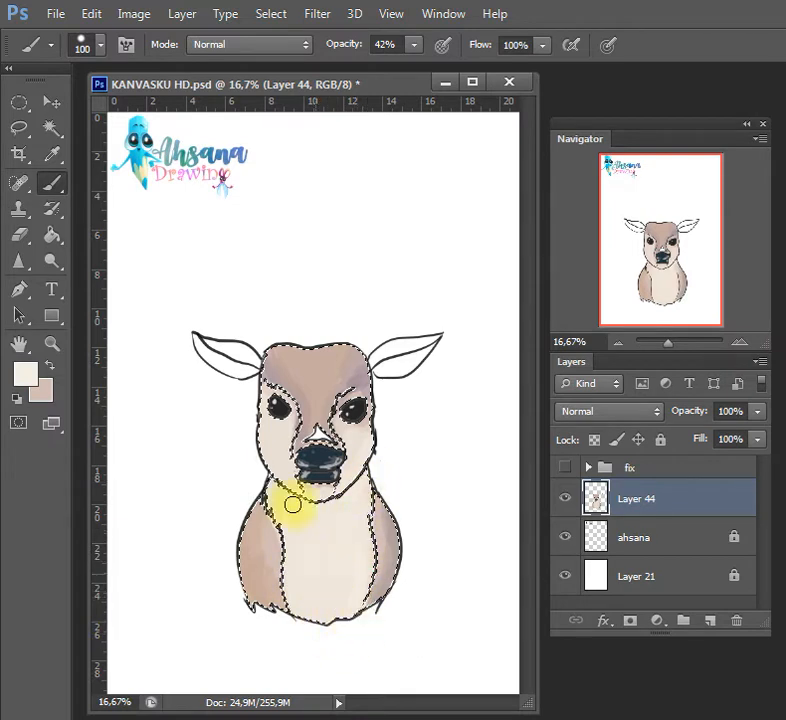
mouse_move(292, 505)
mouse_down()
mouse_move(319, 589)
mouse_move(314, 558)
mouse_move(322, 553)
mouse_move(328, 613)
mouse_move(341, 614)
mouse_move(352, 507)
mouse_up()
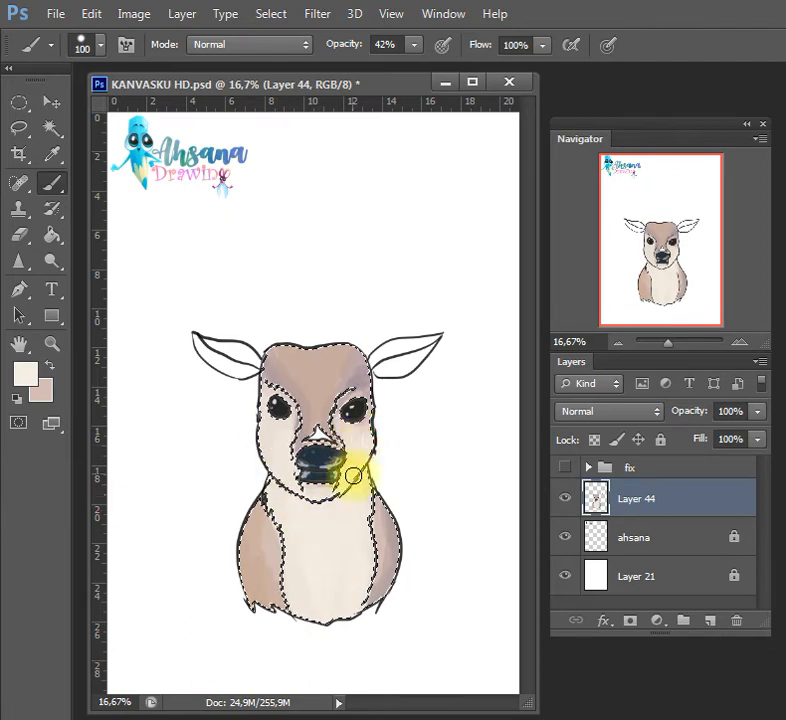
Add soft tan shading to the face edge, neck and chest with the brush at 15% opacity and save the document
key(i)
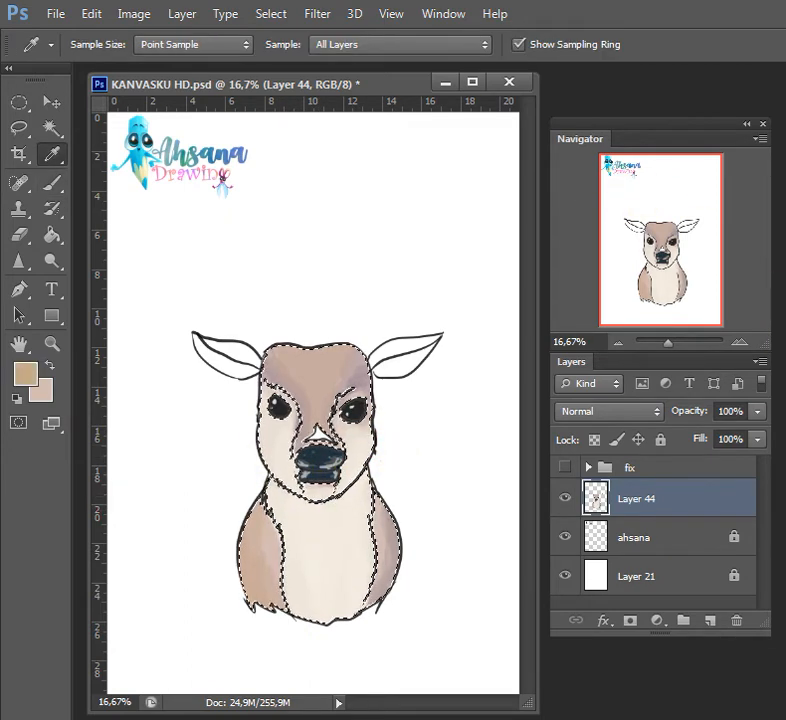
key(b)
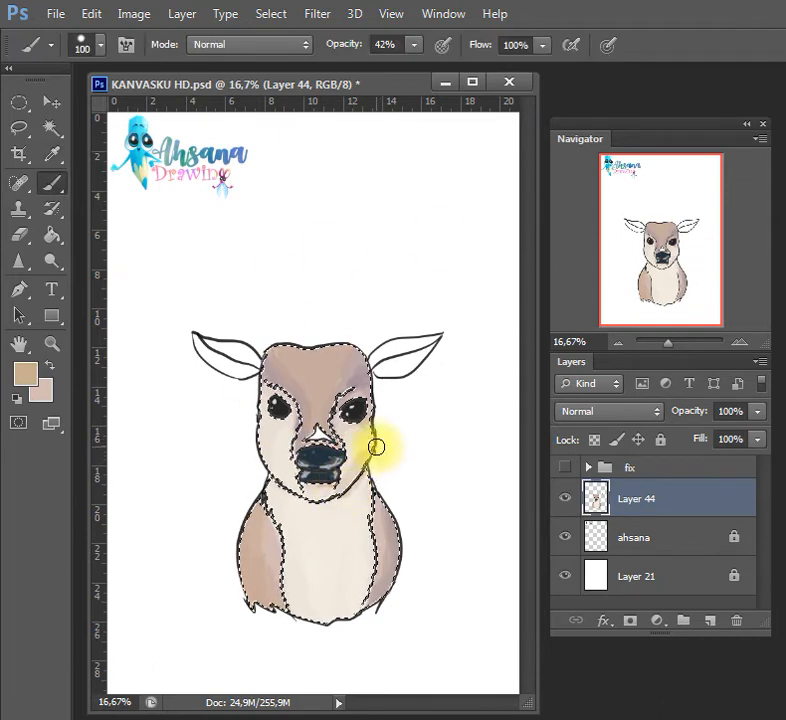
click(413, 44)
drag(407, 72, 386, 72)
mouse_move(368, 447)
mouse_down()
mouse_move(334, 491)
mouse_move(367, 471)
mouse_move(352, 499)
mouse_move(368, 514)
mouse_move(366, 566)
mouse_up()
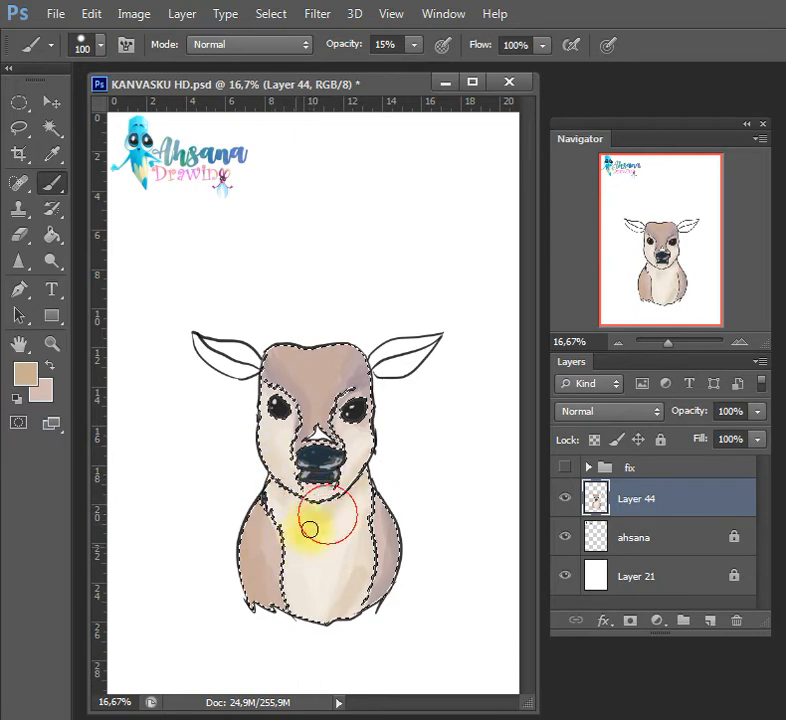
drag(363, 535, 365, 565)
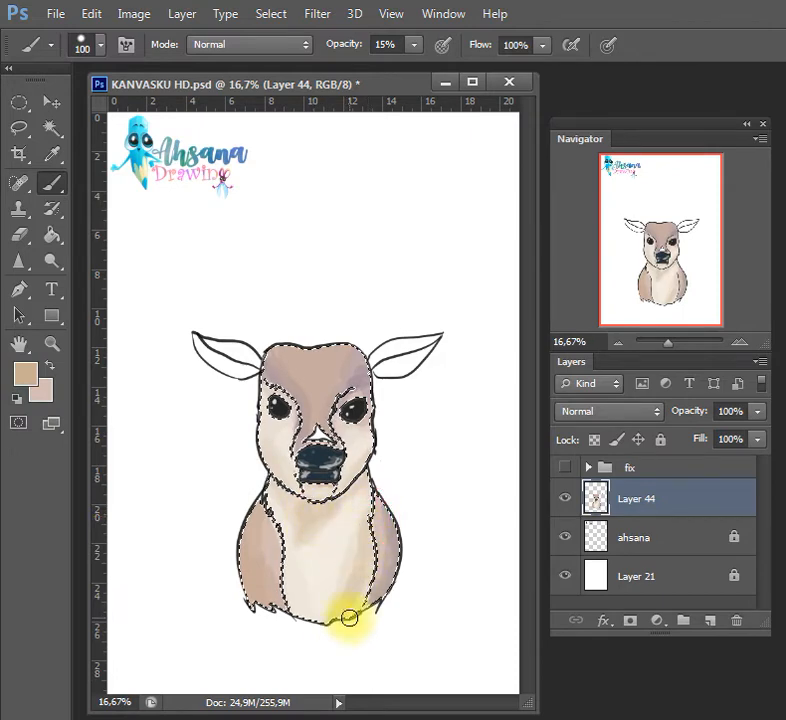
key(ctrl+s)
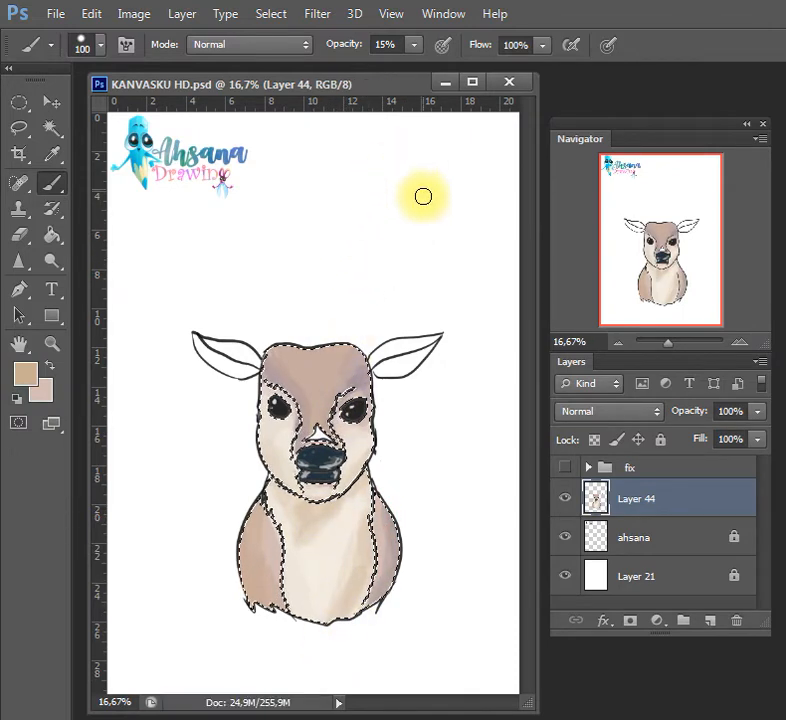
mouse_move(360, 400)
mouse_down()
mouse_move(368, 418)
mouse_move(358, 436)
mouse_up()
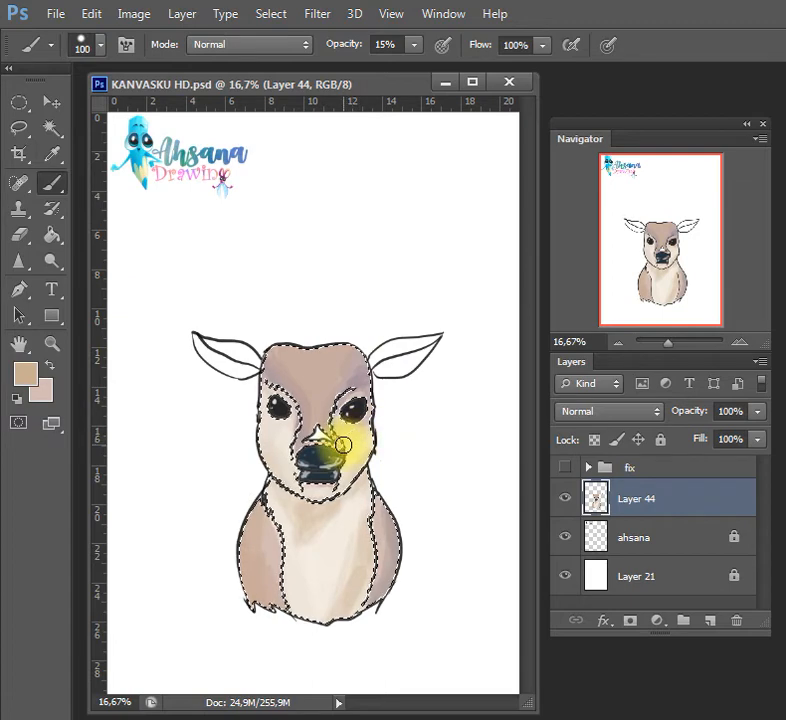
Clear the selection, fill the white triangle above the nose with dark grey and save the document
key(w)
key(ctrl+d)
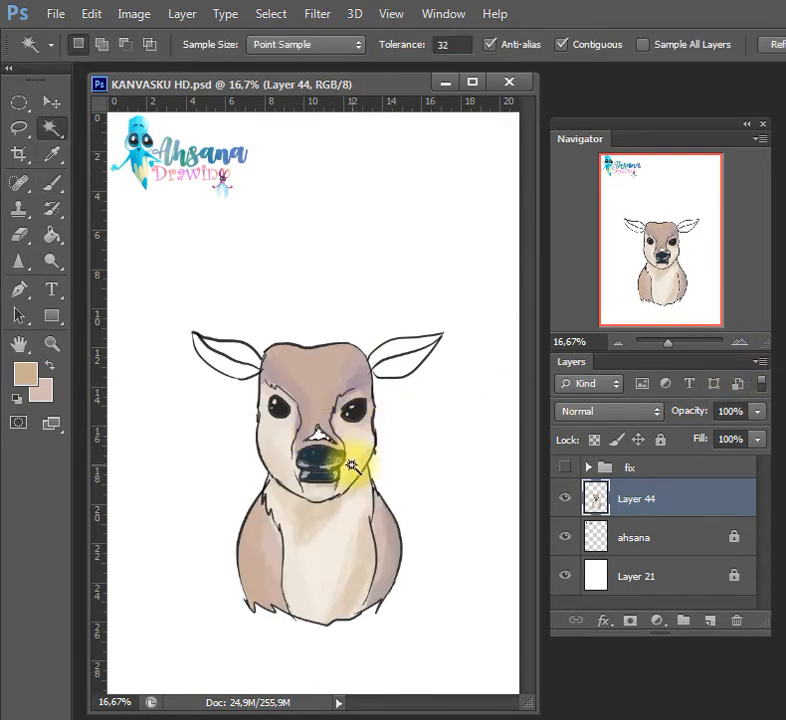
key(i)
click(349, 467)
key(x)
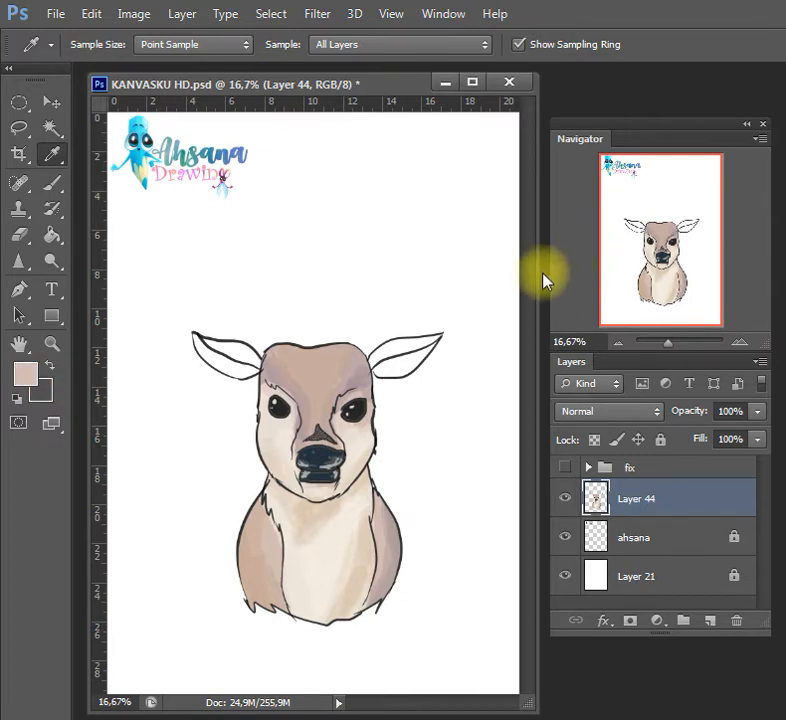
key(ctrl+s)
Select the upper part of both ears with the Magic Wand and fill them with a dusty pink
key(w)
click(392, 357)
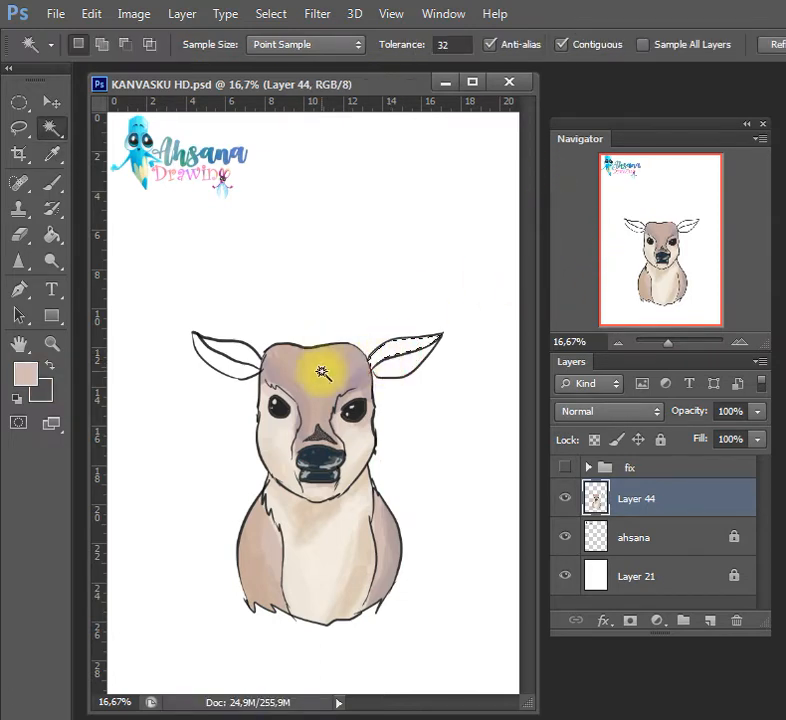
shift+click(242, 352)
key(i)
click(250, 375)
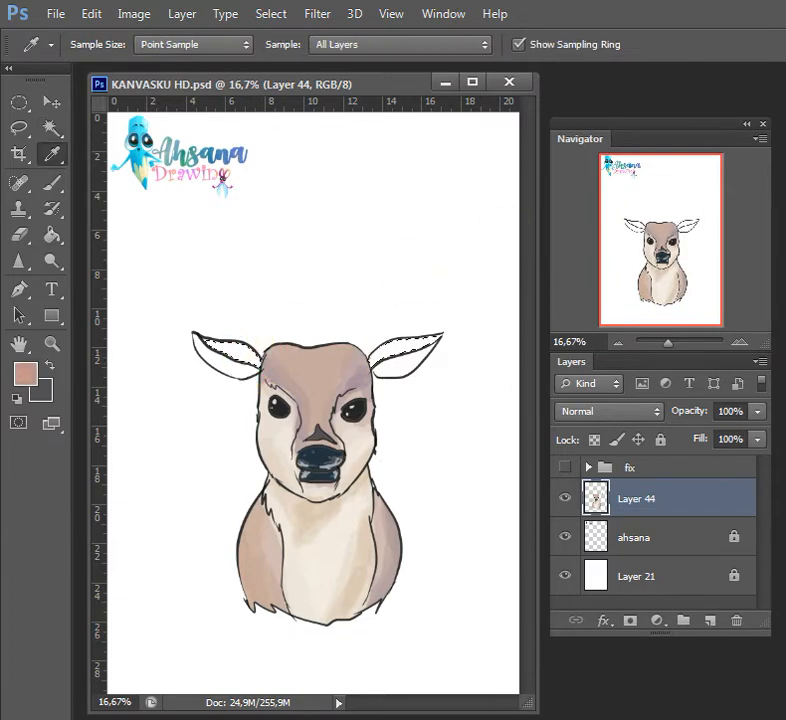
key(x)
key(ctrl+BackSpace)
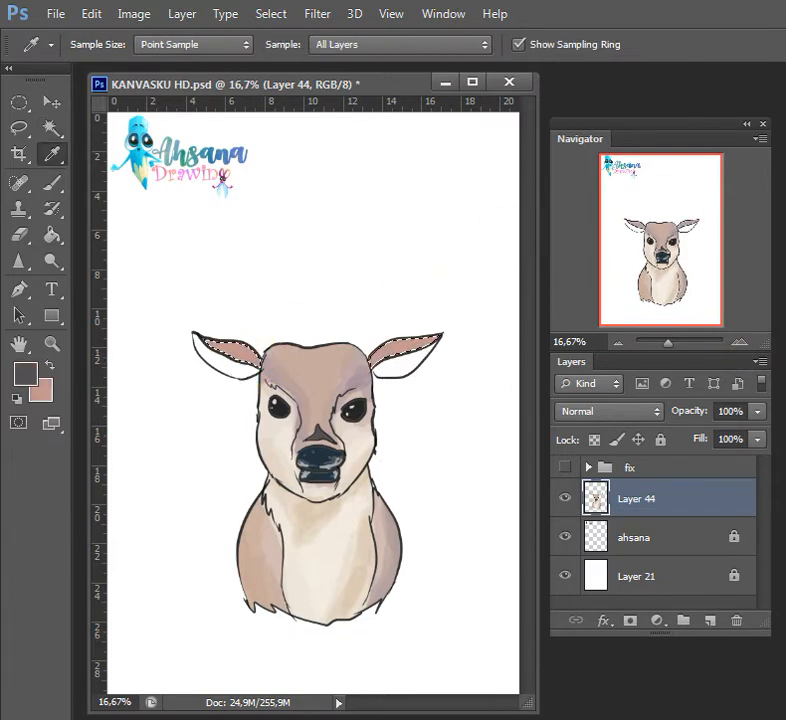
Shade the upper part of both ears with brown and a darker reddish brown at 15% opacity and save the document
click(350, 335)
key(b)
drag(372, 364, 363, 362)
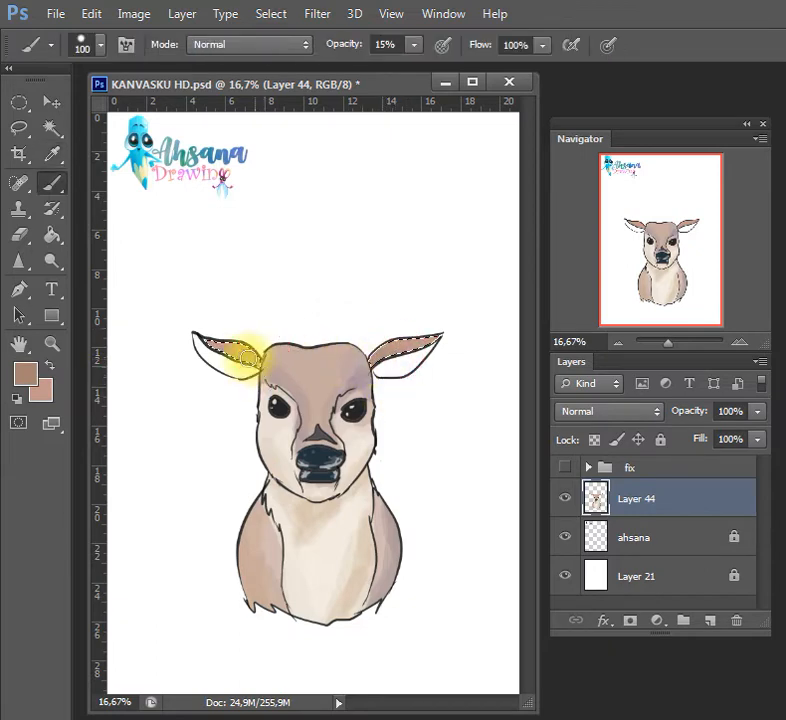
drag(248, 361, 265, 368)
key(i)
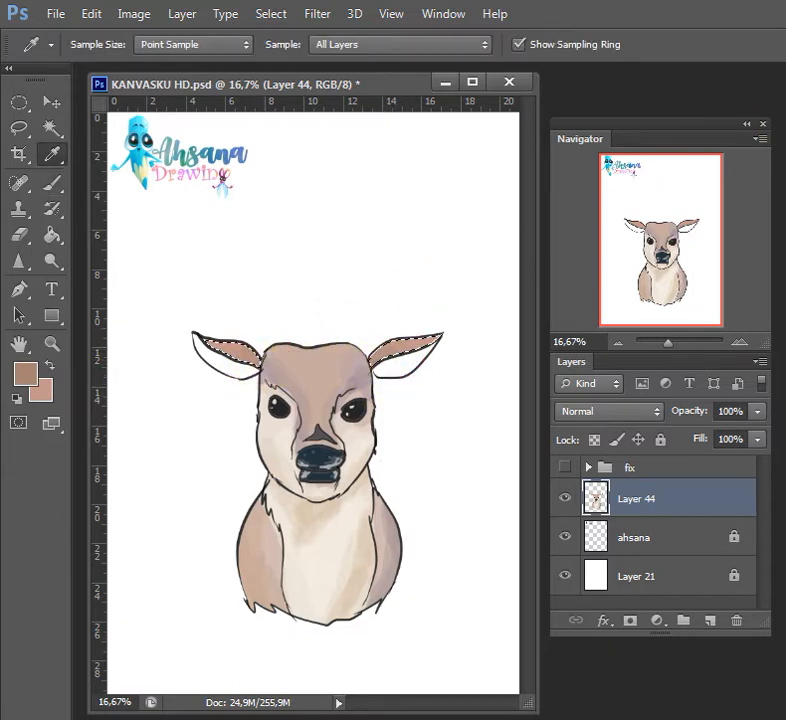
click(240, 377)
key(b)
drag(251, 360, 251, 360)
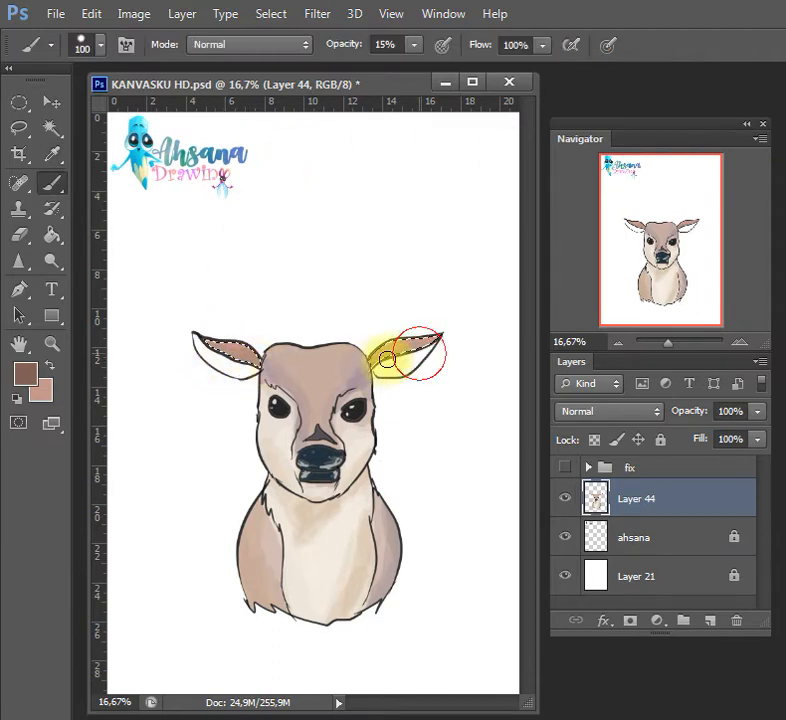
key(ctrl+s)
key(w)
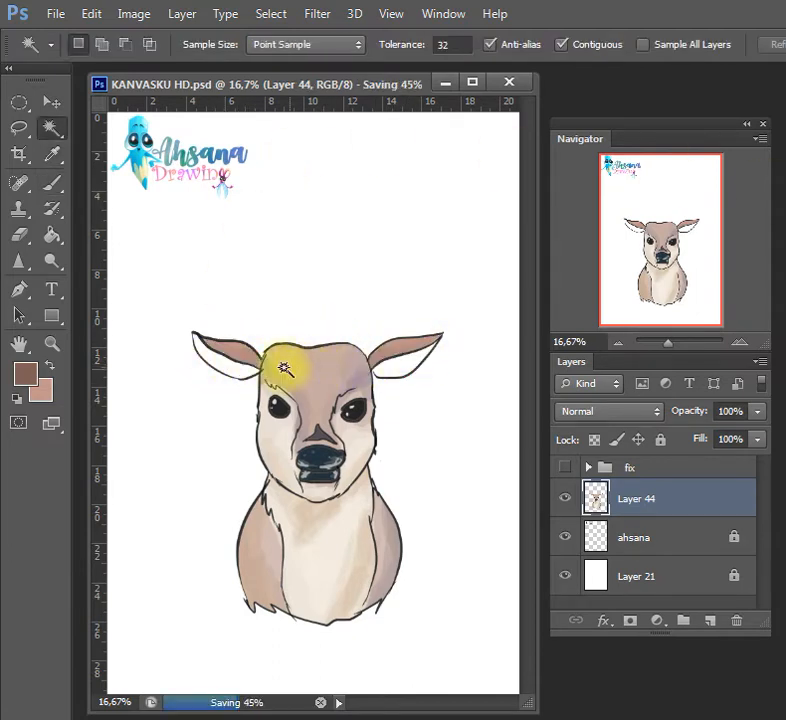
click(228, 369)
shift+click(394, 372)
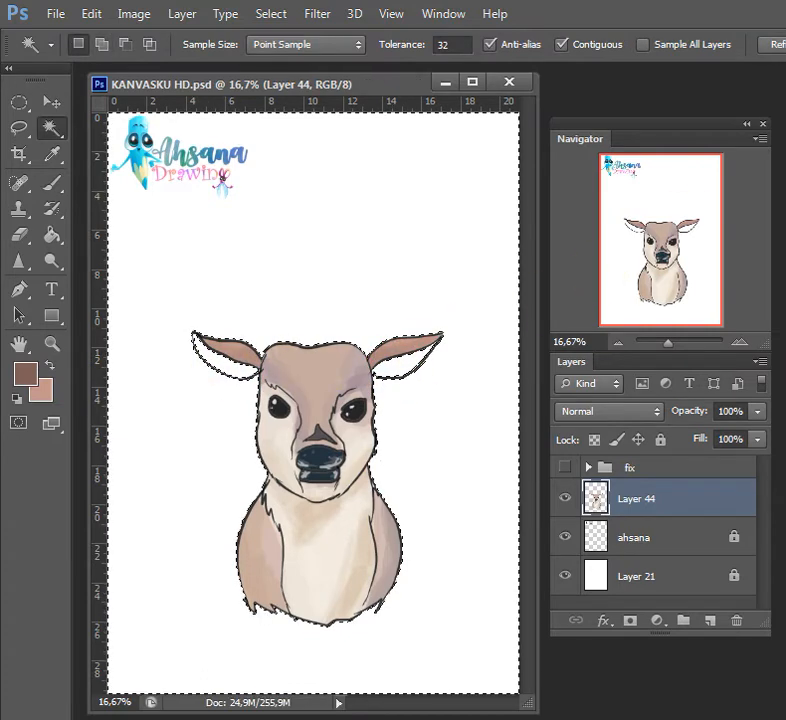
key(ctrl+d)
Reset the colours to black and white and close the outline gap at the base of the right ear with a size 45 brush
click(18, 399)
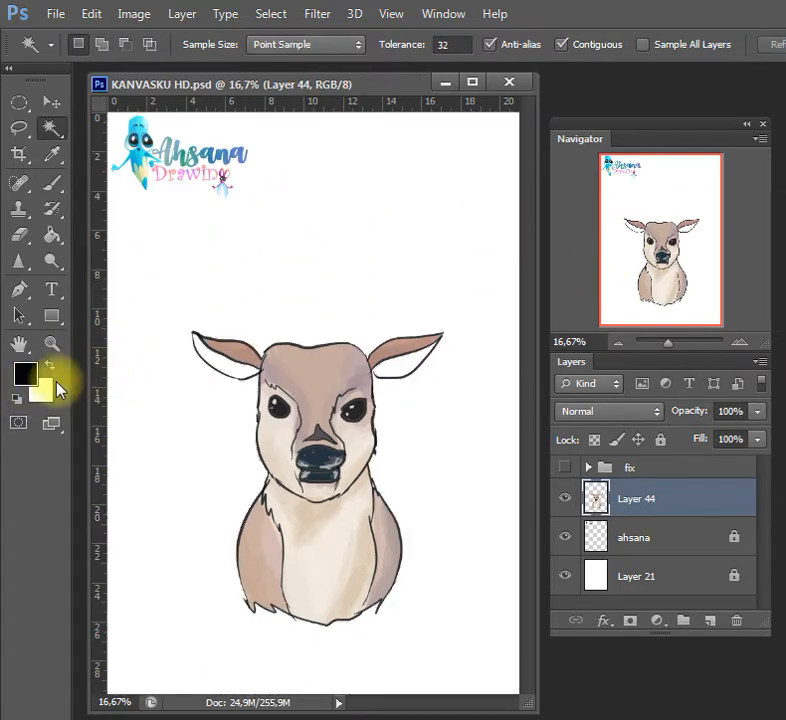
key(b)
key(bracketleft)
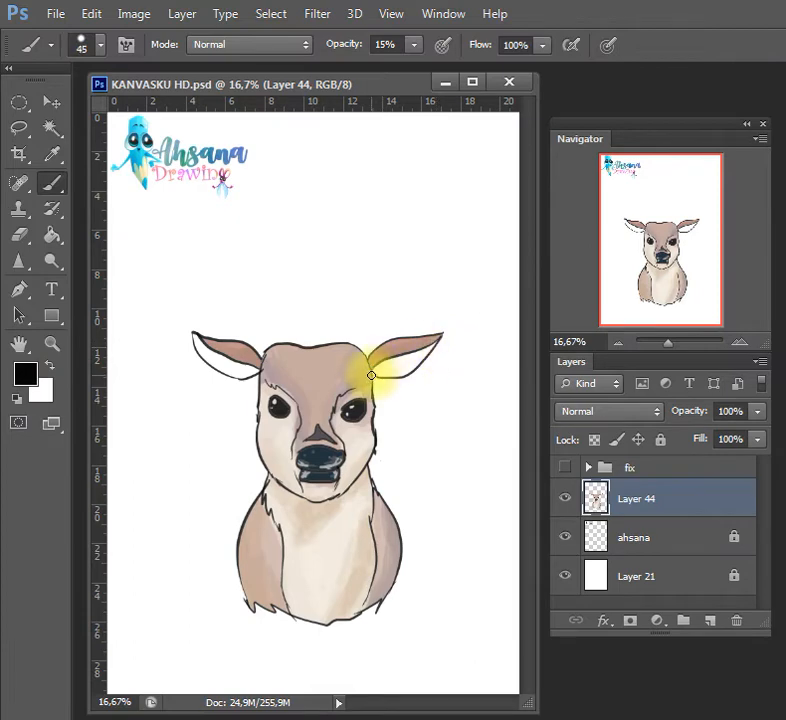
Select the white lower part of both ears with the Magic Wand and fill them with a pale cream
key(w)
click(400, 374)
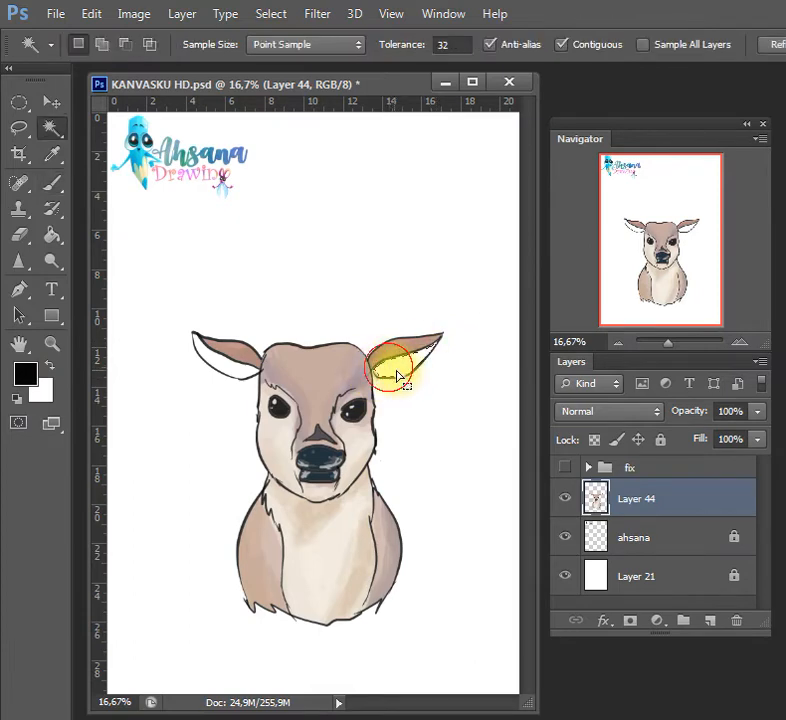
shift+click(223, 381)
key(i)
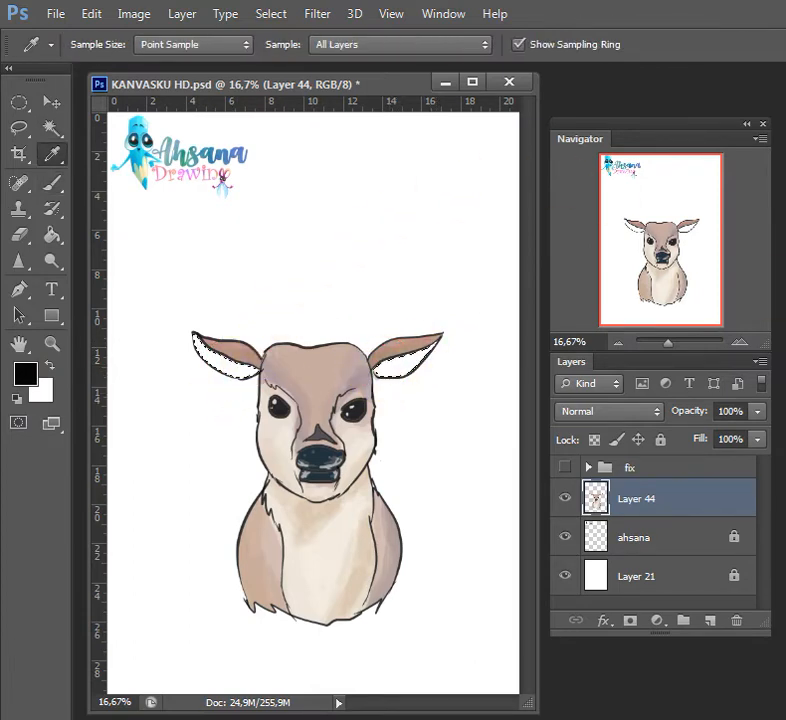
key(x)
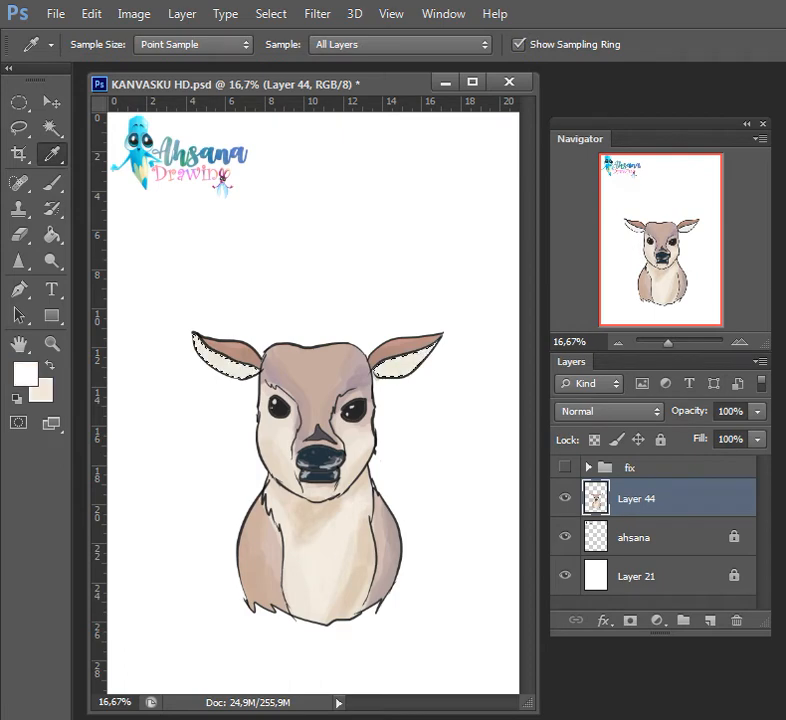
Shade the cream lower part of both ears with a greyish brown at 37% opacity, deselect and save the document
click(347, 562)
key(b)
alt+click(264, 372)
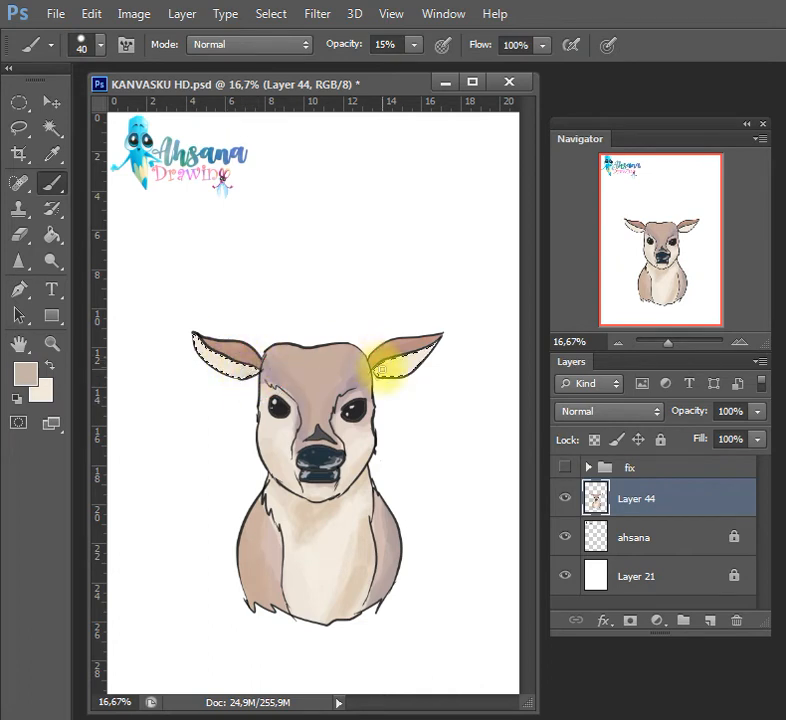
click(413, 45)
drag(415, 66, 437, 66)
click(388, 362)
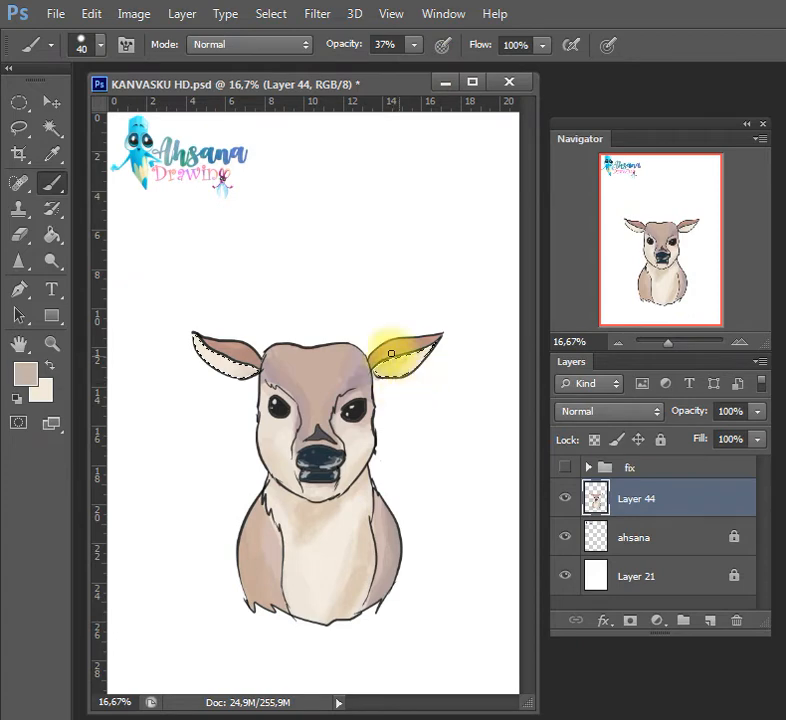
mouse_move(257, 370)
mouse_down()
mouse_move(242, 372)
mouse_move(246, 365)
mouse_up()
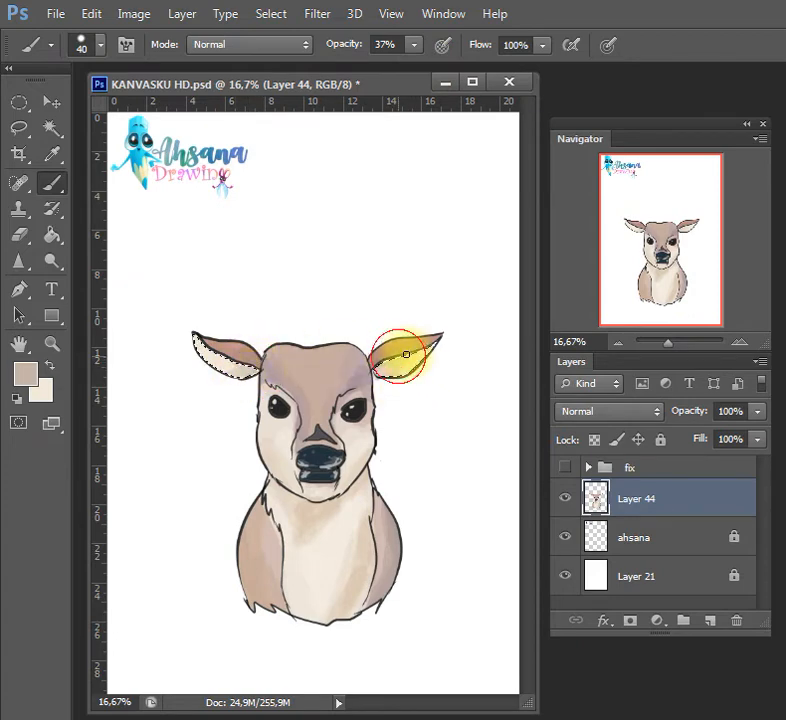
key(ctrl+d)
key(ctrl+s)
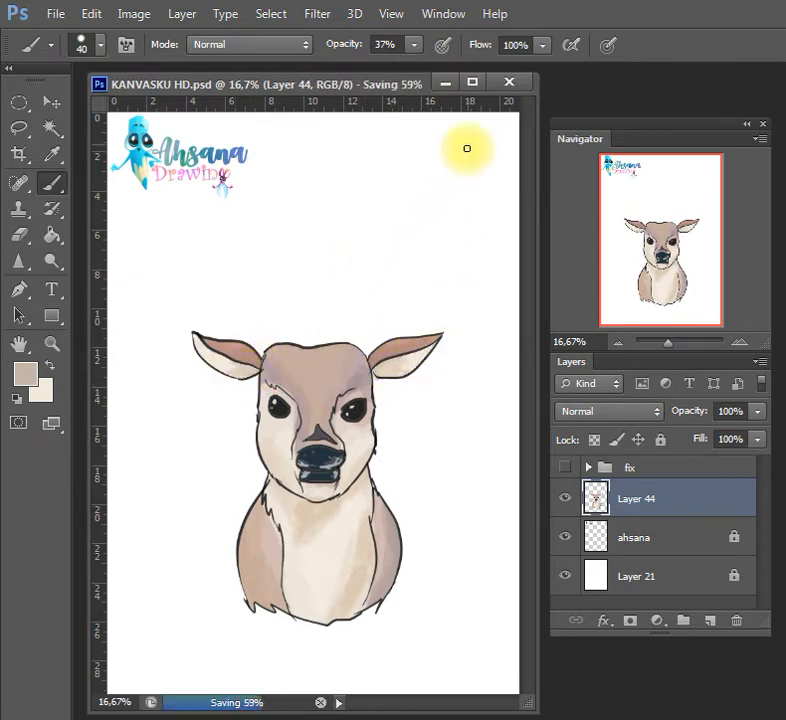
Warp the deer on Layer 44 to raise the muzzle and slim the left side of the head and body, and save
key(w)
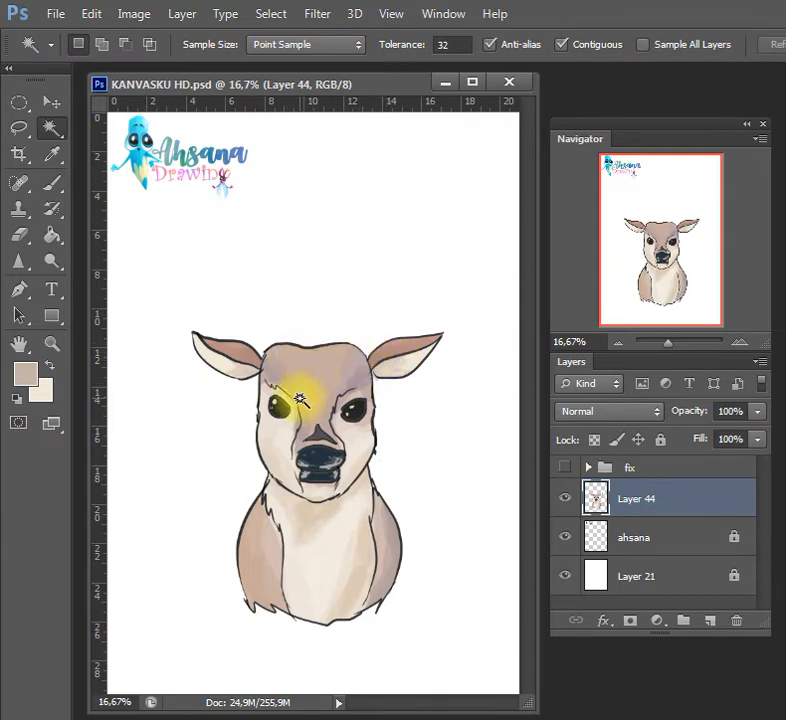
click(94, 16)
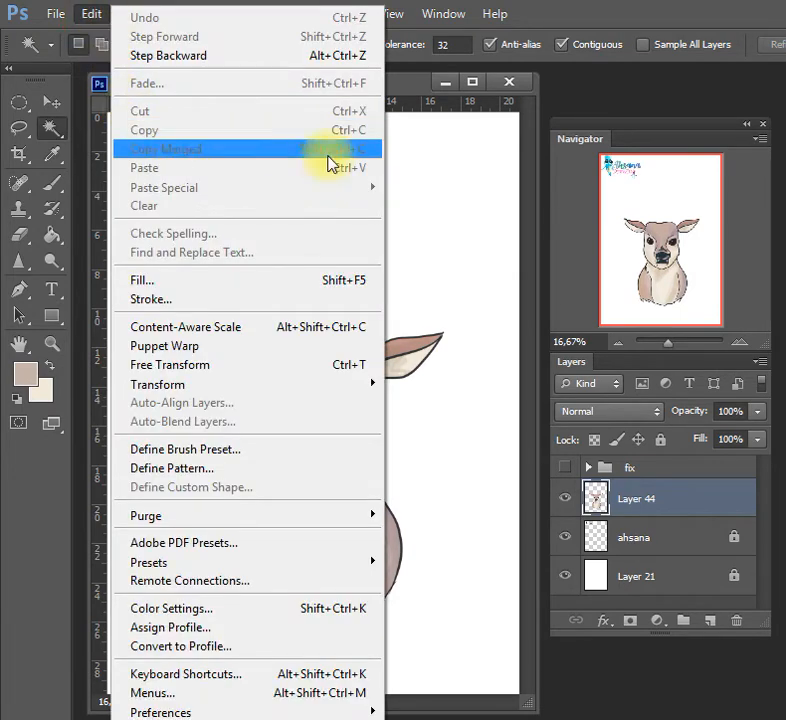
mouse_move(195, 390)
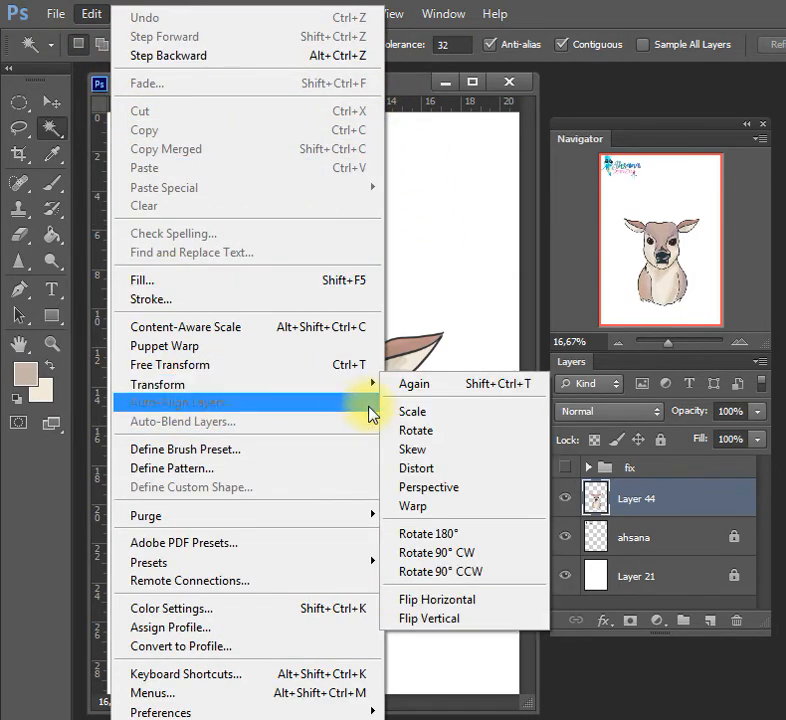
click(414, 456)
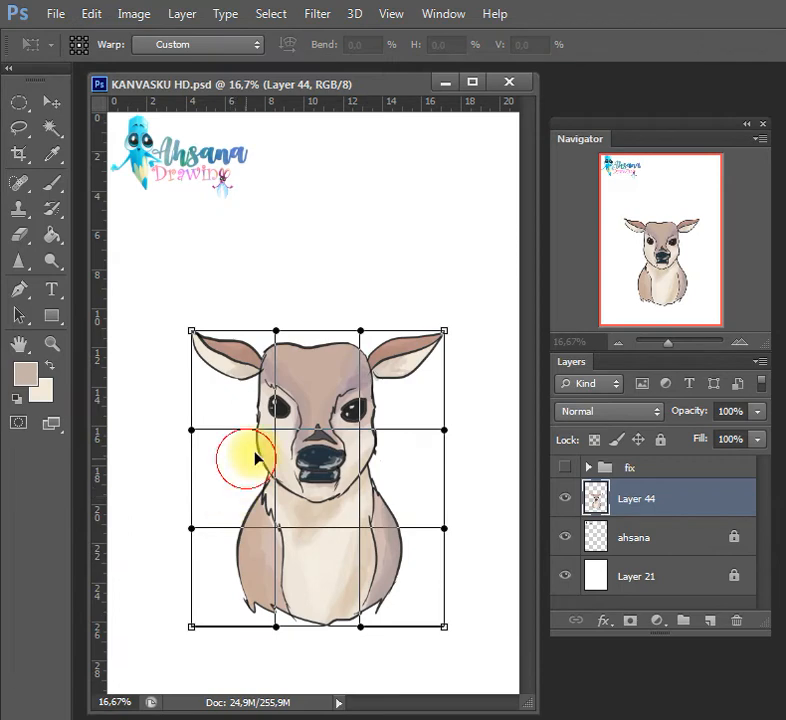
drag(255, 457, 360, 467)
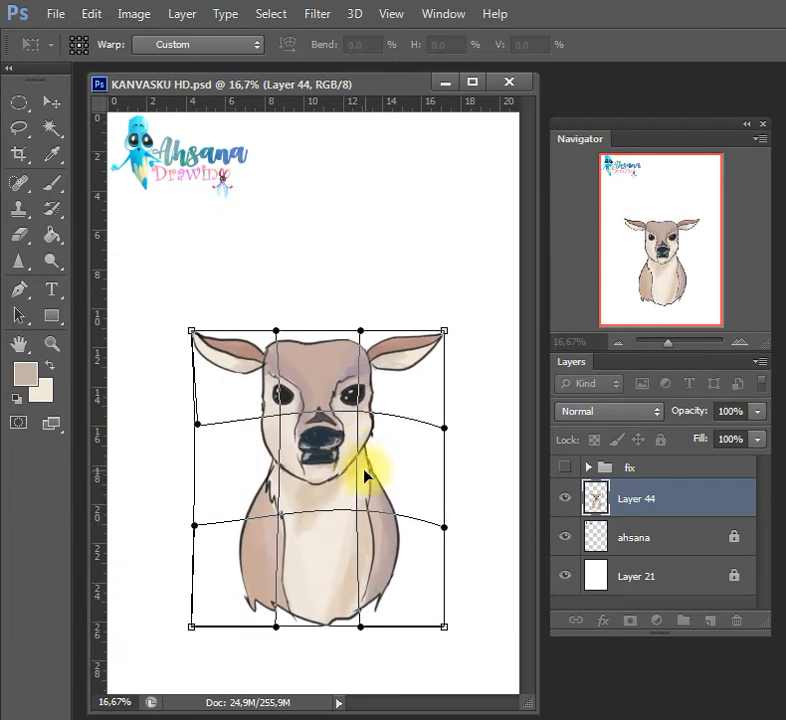
drag(354, 453, 355, 458)
drag(260, 470, 266, 469)
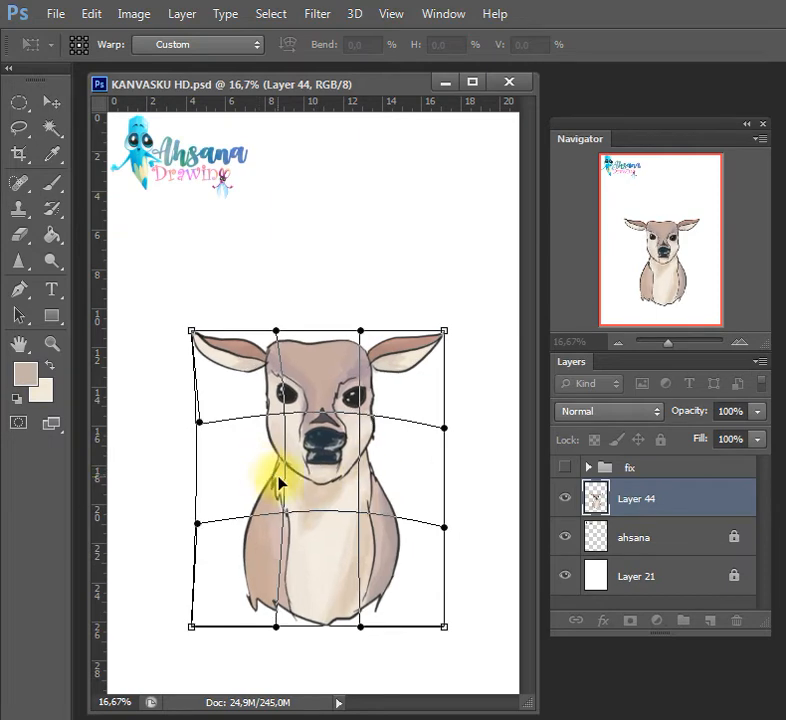
key(Return)
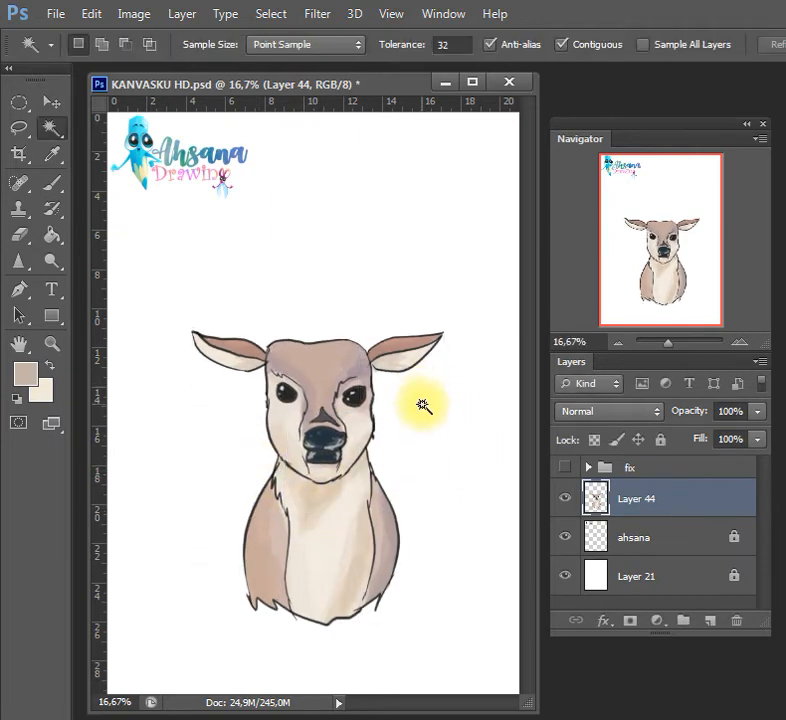
key(ctrl+s)
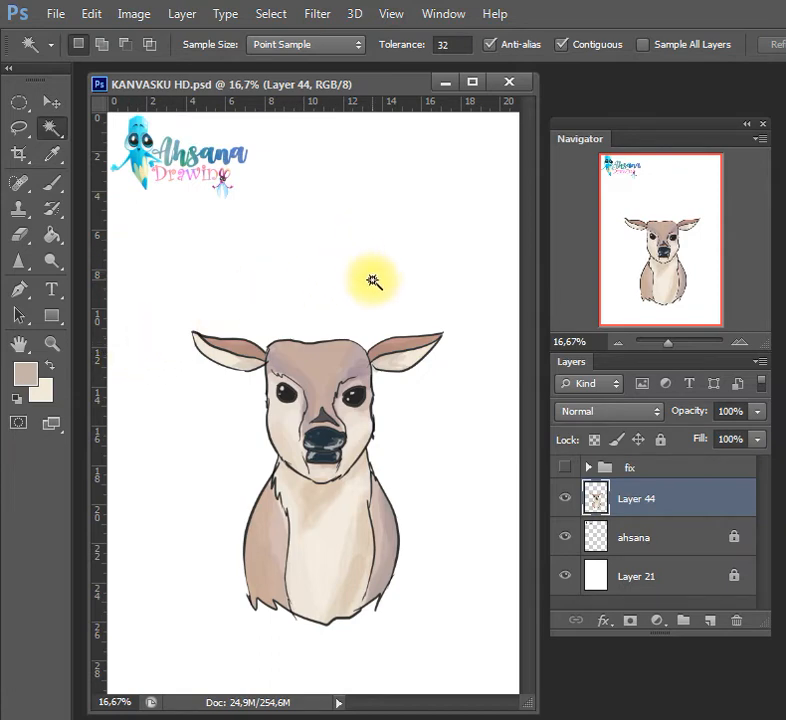
Scale the deer down to about 90% and move it slightly lower on the canvas
key(ctrl+t)
drag(439, 330, 400, 393)
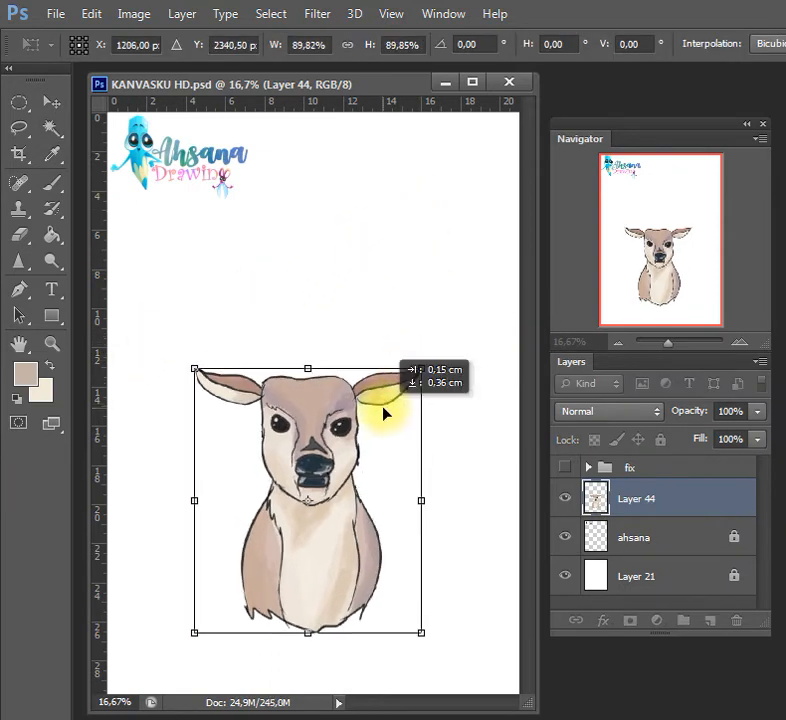
key(Return)
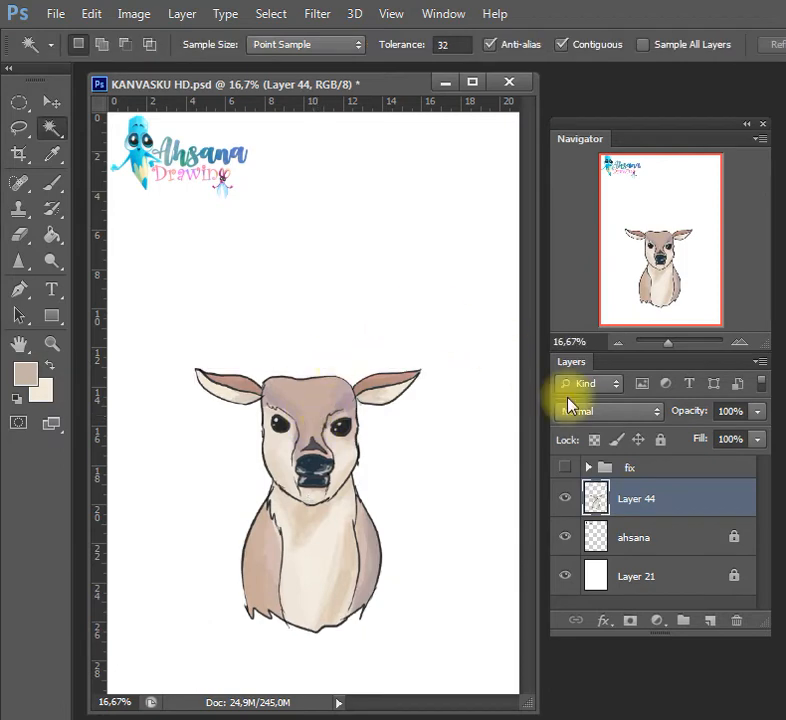
Create a new layer above Layer 44, reset the colours to black and white and set the brush opacity to 100%
click(707, 619)
click(16, 398)
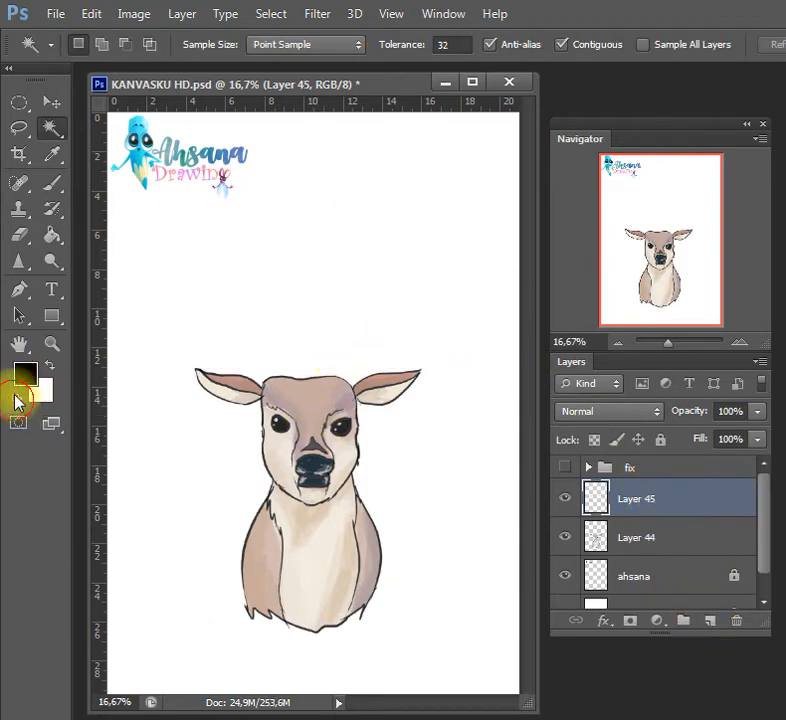
key(b)
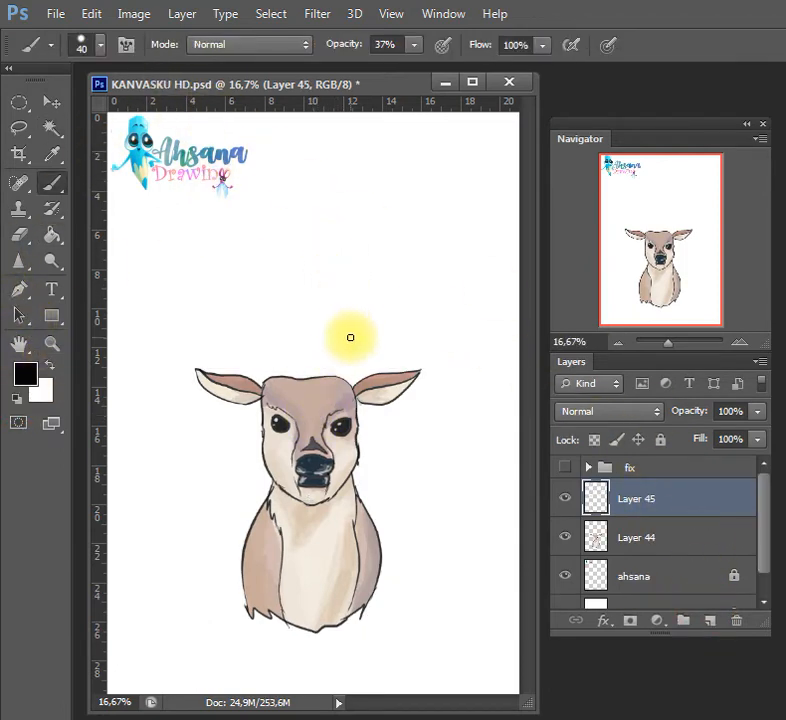
drag(335, 376, 358, 338)
key(ctrl+z)
click(410, 43)
drag(412, 67, 505, 71)
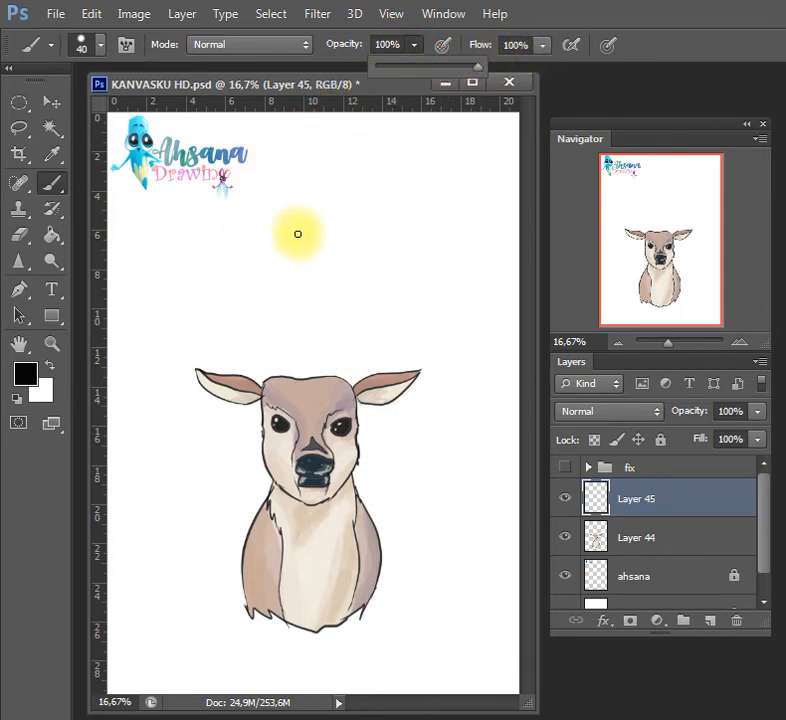
Outline a curved, branching antler in black above the right side of the head with a size 10 brush
key(bracketleft)
key(bracketleft)
drag(326, 375, 326, 352)
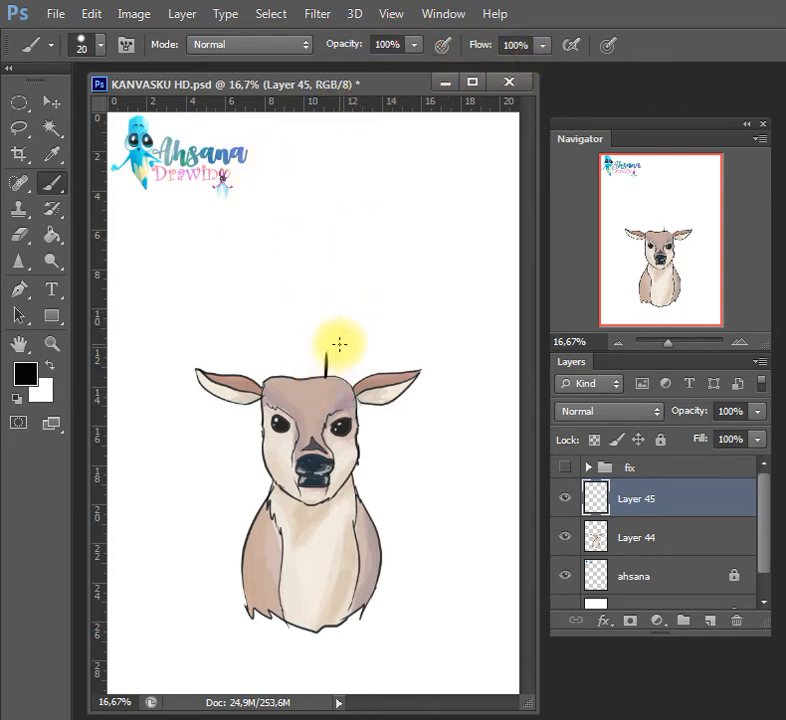
key(ctrl+z)
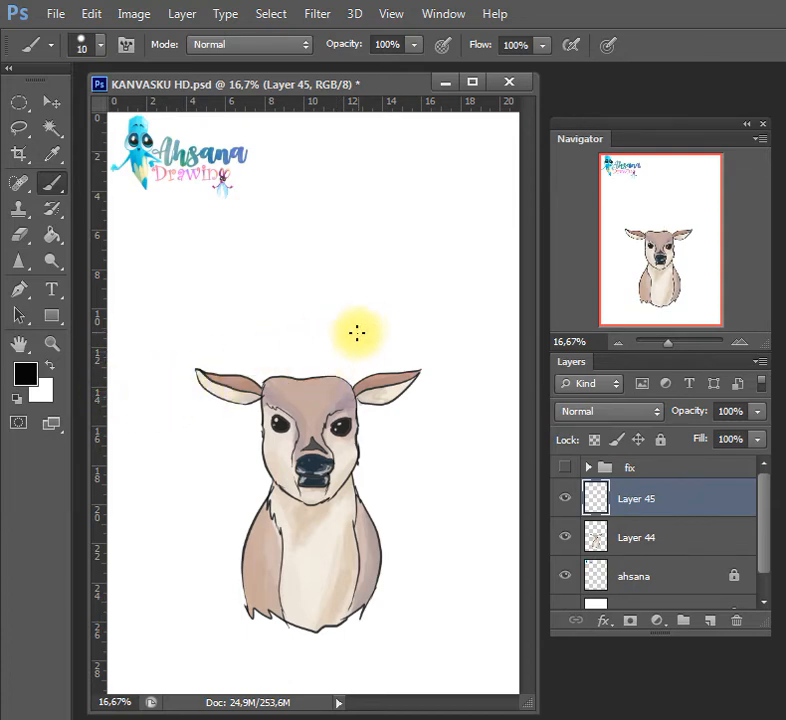
mouse_move(323, 378)
mouse_down()
mouse_move(325, 345)
mouse_move(342, 312)
mouse_move(339, 344)
mouse_move(354, 343)
mouse_move(370, 328)
mouse_move(383, 292)
mouse_move(376, 310)
mouse_move(413, 283)
mouse_move(415, 256)
mouse_move(423, 290)
mouse_move(433, 252)
mouse_move(430, 295)
mouse_move(422, 188)
mouse_move(490, 235)
mouse_move(466, 228)
mouse_move(458, 193)
mouse_move(468, 267)
mouse_move(442, 291)
mouse_move(429, 290)
mouse_move(453, 297)
mouse_move(470, 277)
mouse_move(415, 321)
mouse_up()
key(ctrl+z)
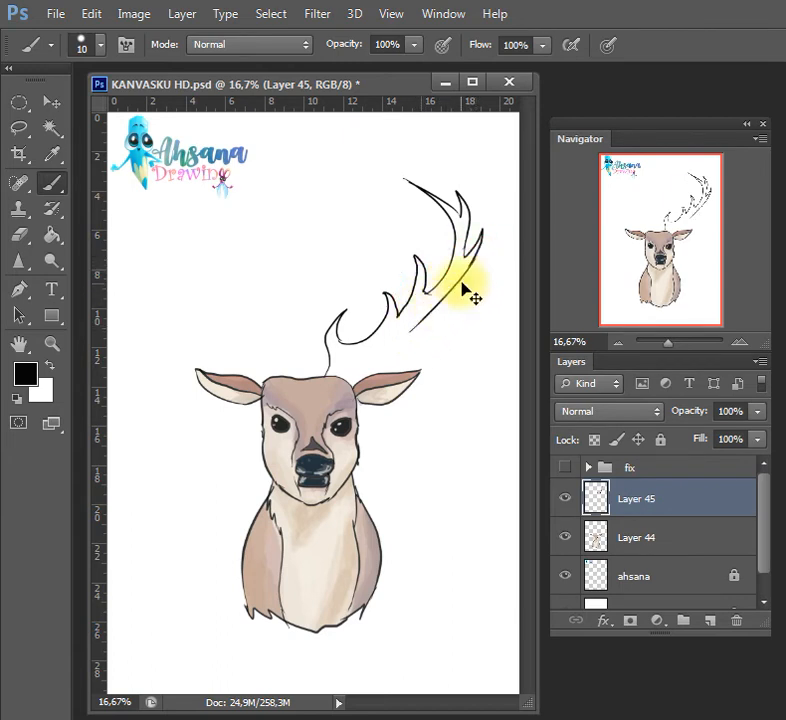
key(ctrl+z)
drag(482, 234, 391, 339)
mouse_move(433, 318)
mouse_down()
mouse_move(359, 354)
mouse_move(398, 343)
mouse_move(352, 348)
mouse_up()
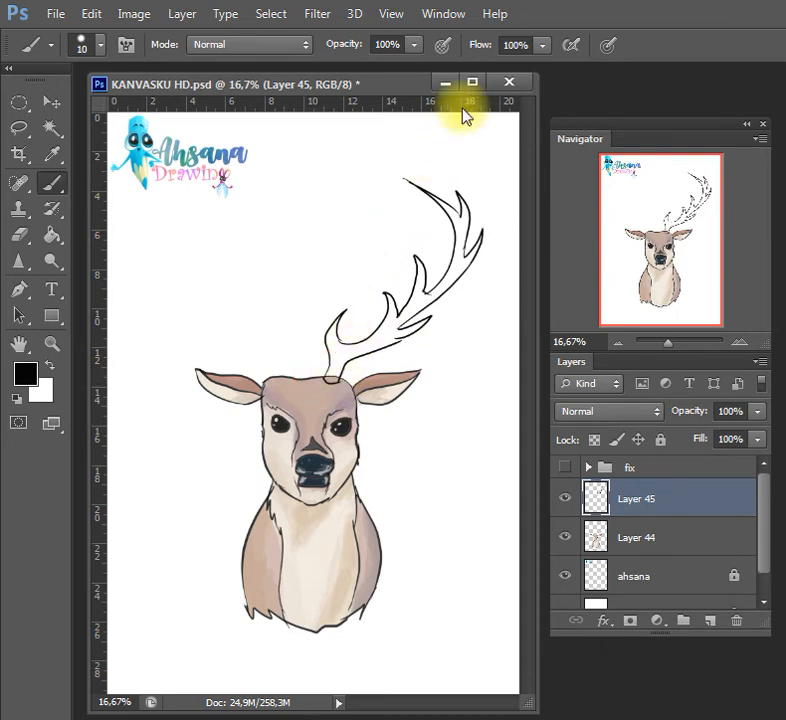
Close the gaps in the antler outline with the brush, and fill its Magic Wand-selected interior with a dark brown
key(w)
click(368, 336)
key(ctrl+d)
key(b)
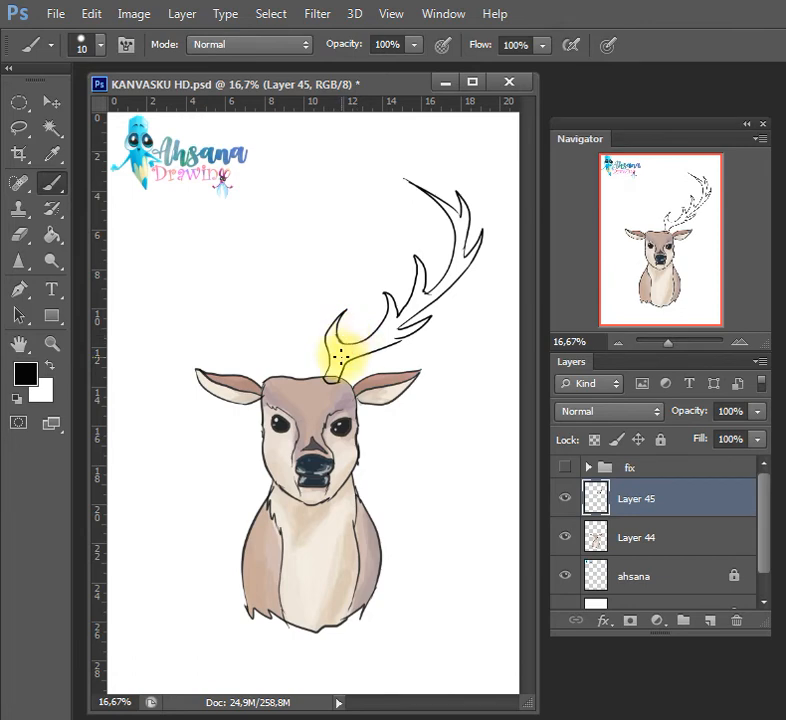
key(w)
key(b)
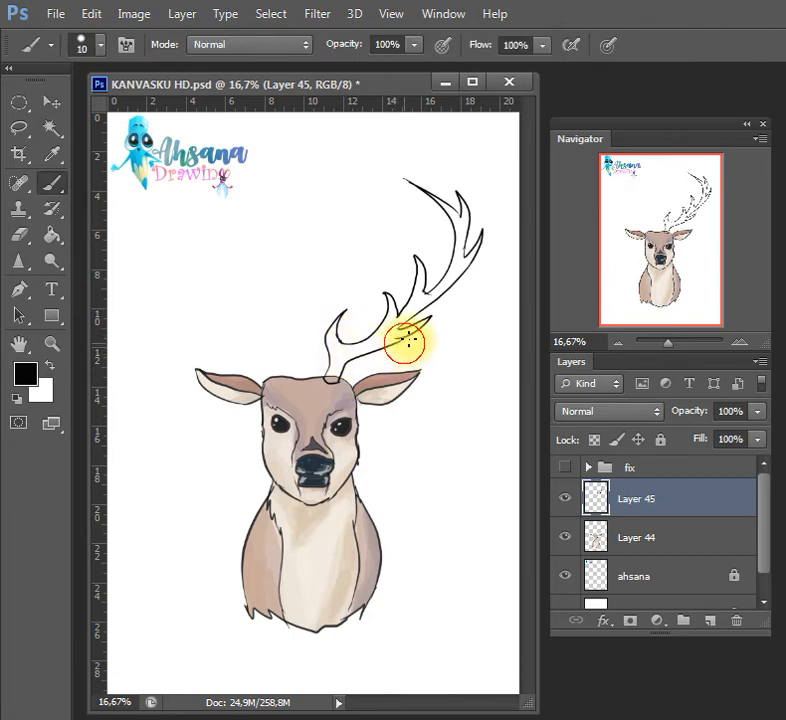
key(w)
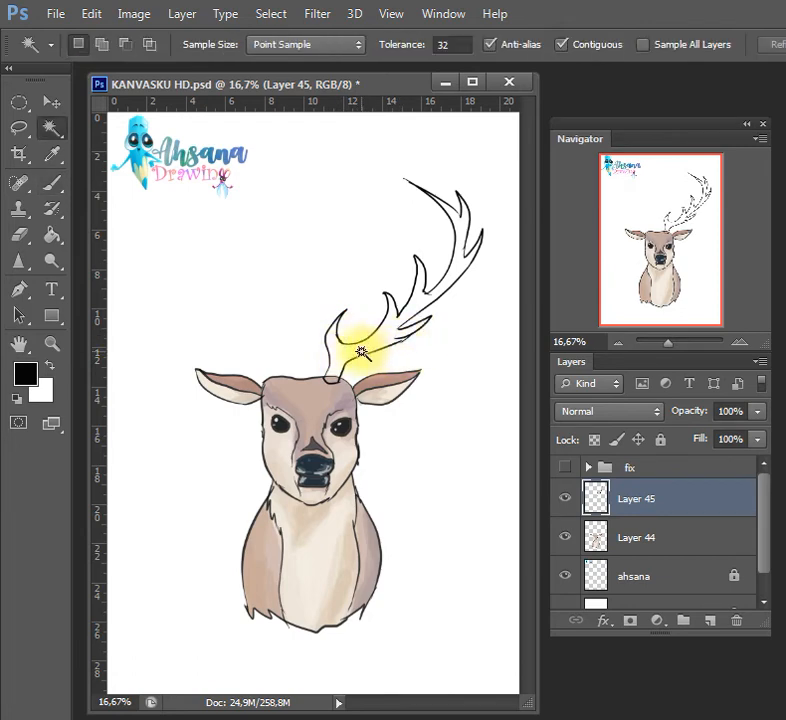
key(i)
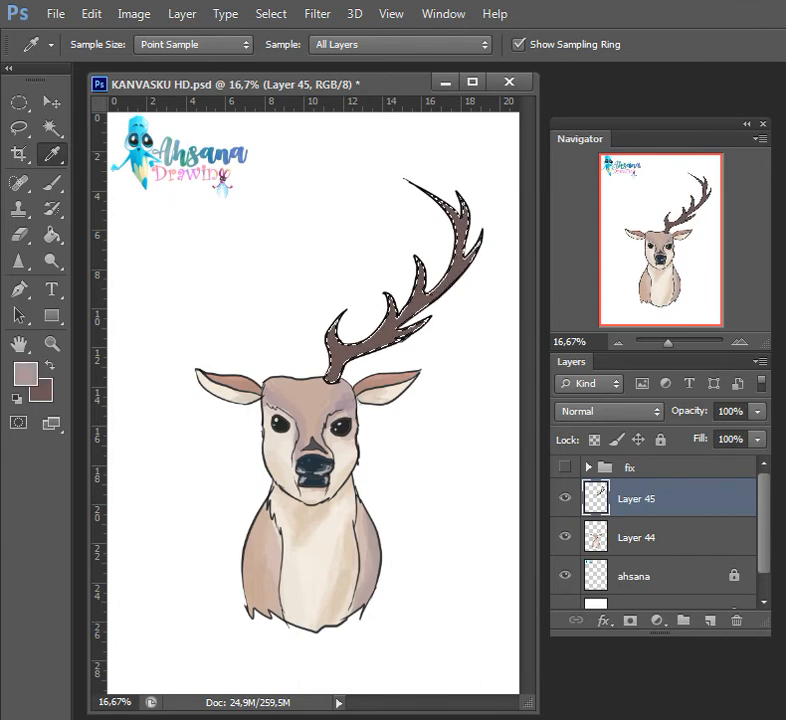
Shade the selected antler with a dusty greyish pink using a size 45 brush at 19% opacity
key(b)
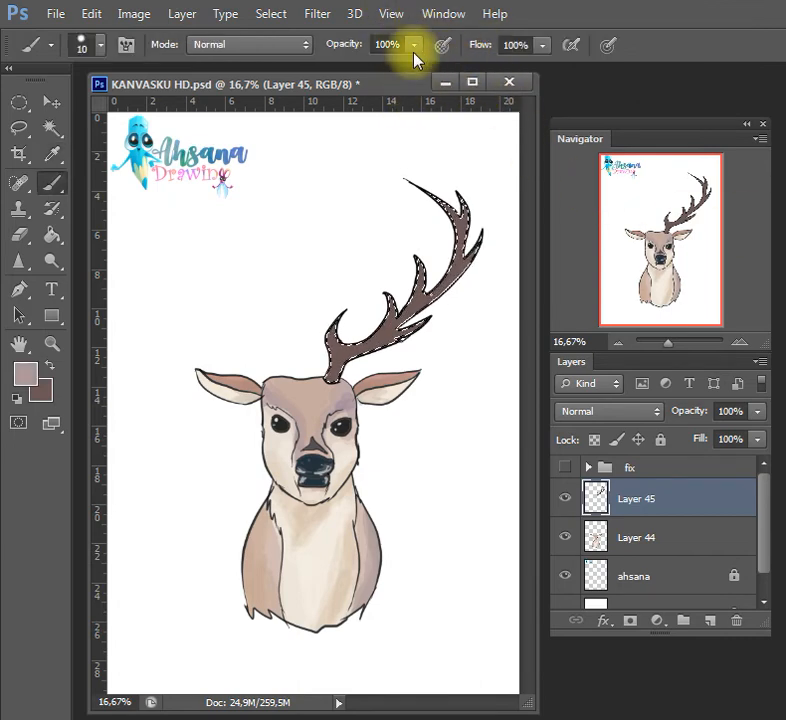
drag(414, 44, 372, 75)
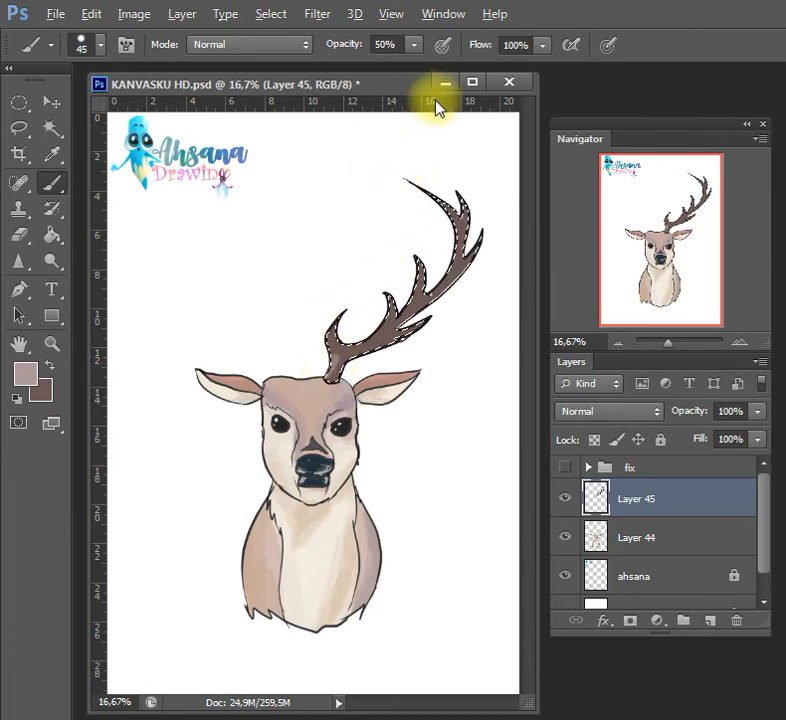
drag(416, 47, 386, 75)
click(333, 370)
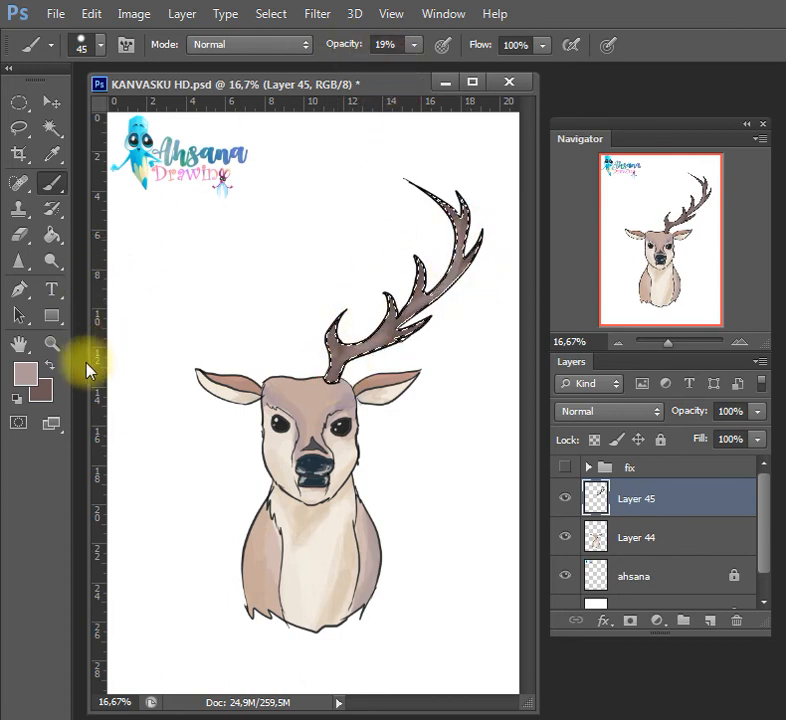
Paint light grey highlights along the antler with a size 30 brush at 74% opacity, deselect and save the document
drag(413, 44, 472, 72)
click(25, 373)
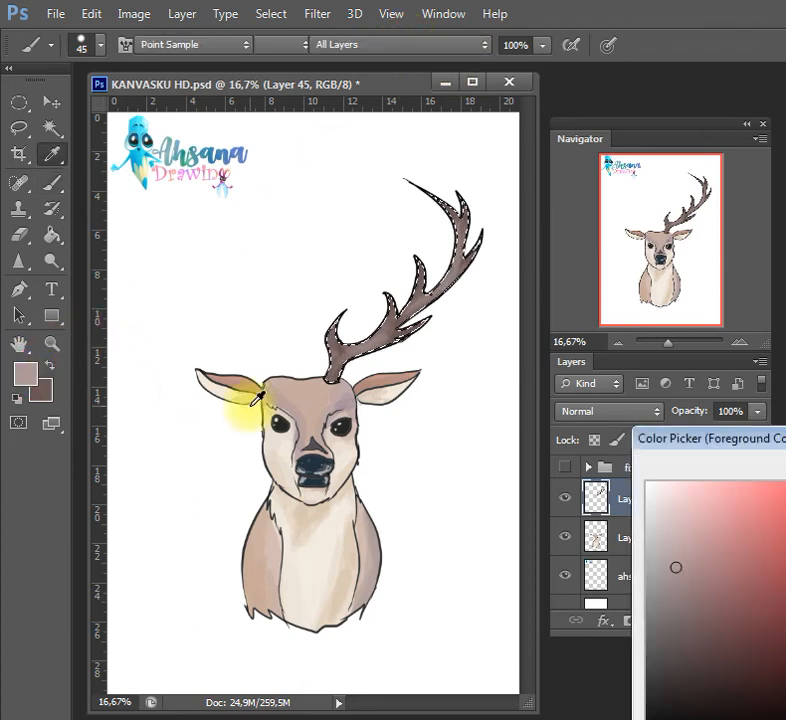
drag(648, 535, 647, 530)
click(647, 514)
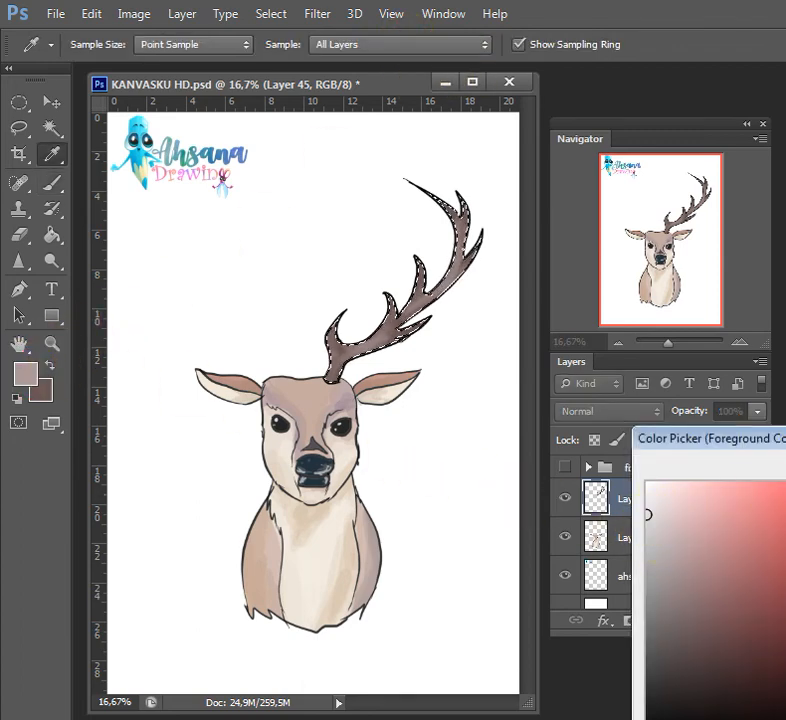
key(Return)
key(b)
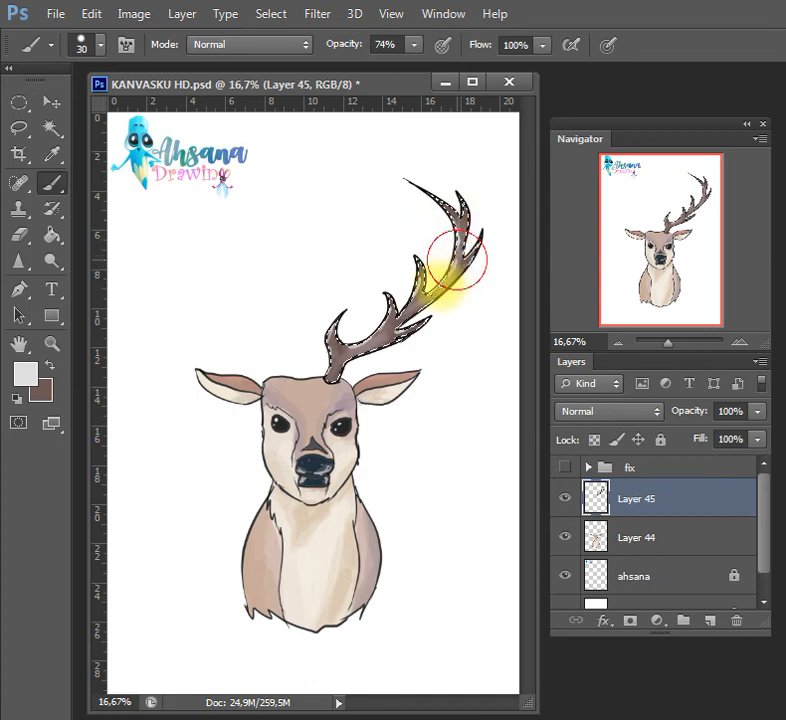
key(ctrl+d)
key(ctrl+s)
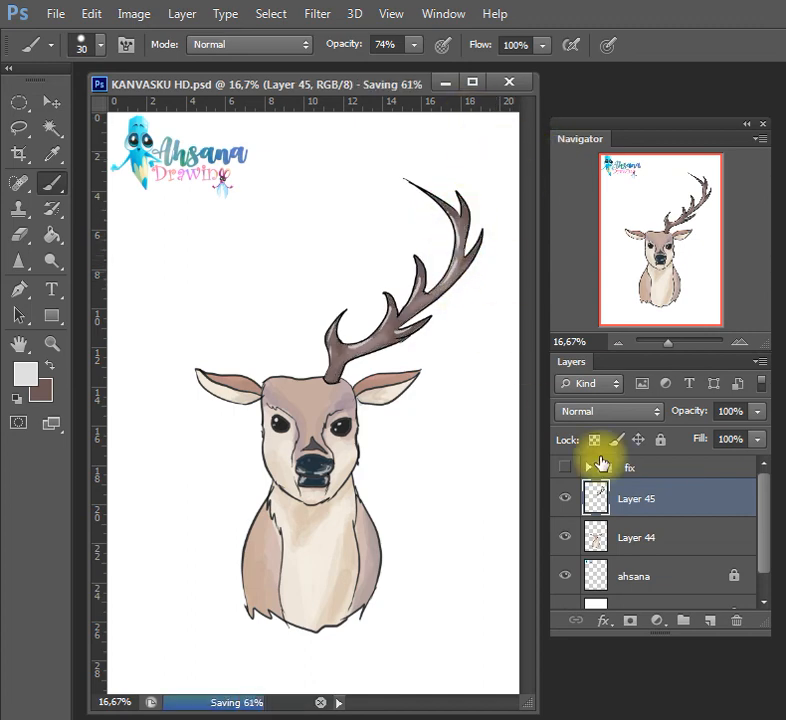
Move the antler slightly up and to the right, and place Layer 45 below Layer 44
key(v)
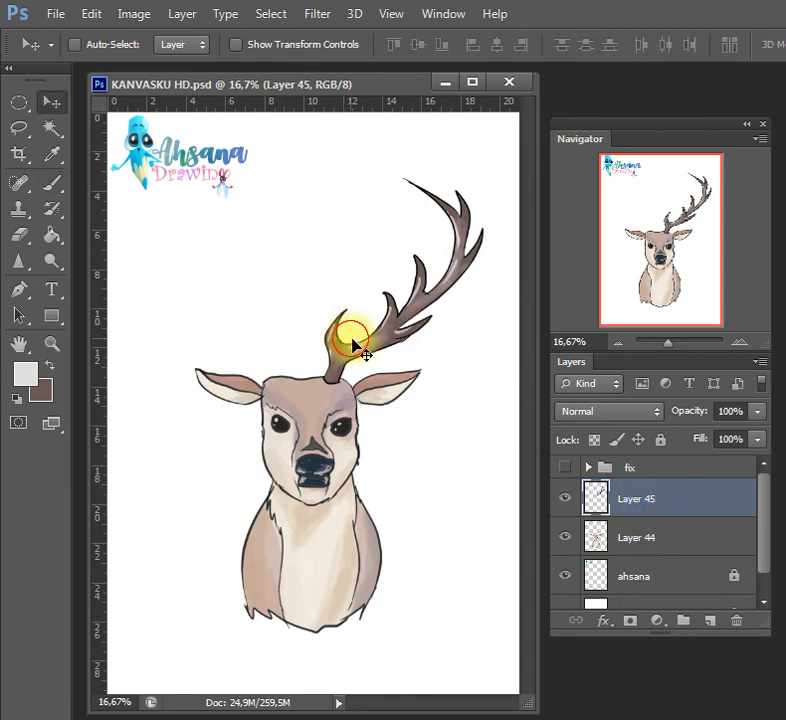
drag(370, 337, 366, 340)
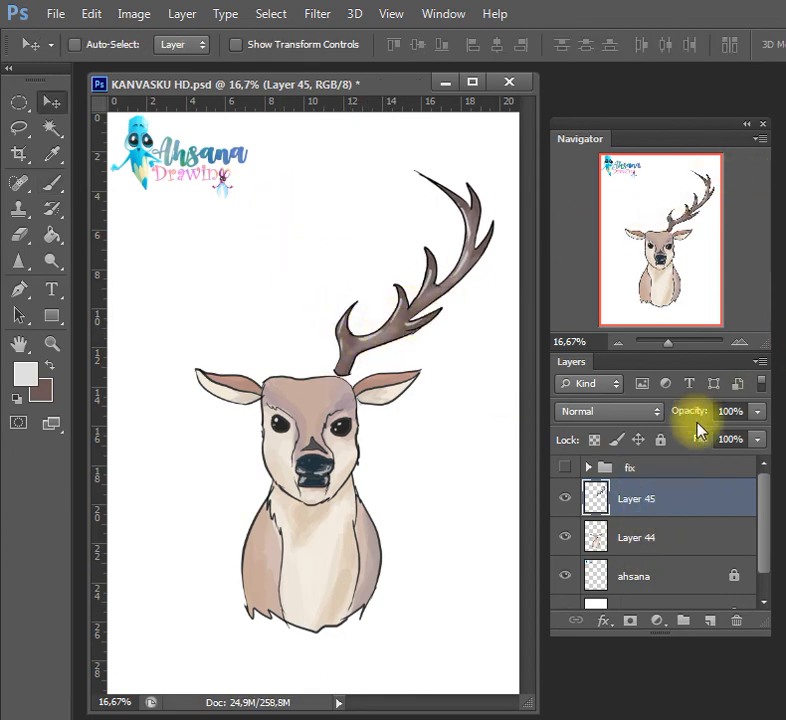
drag(679, 506, 709, 576)
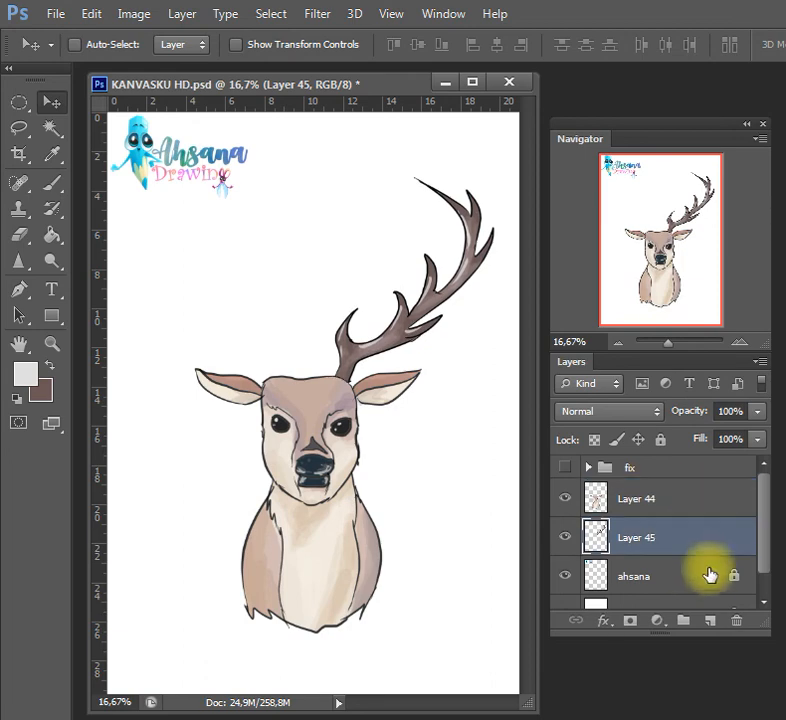
Duplicate Layer 45, flip the copy horizontally and place it as a mirrored antler on the other side of the deer's head
right_click(676, 535)
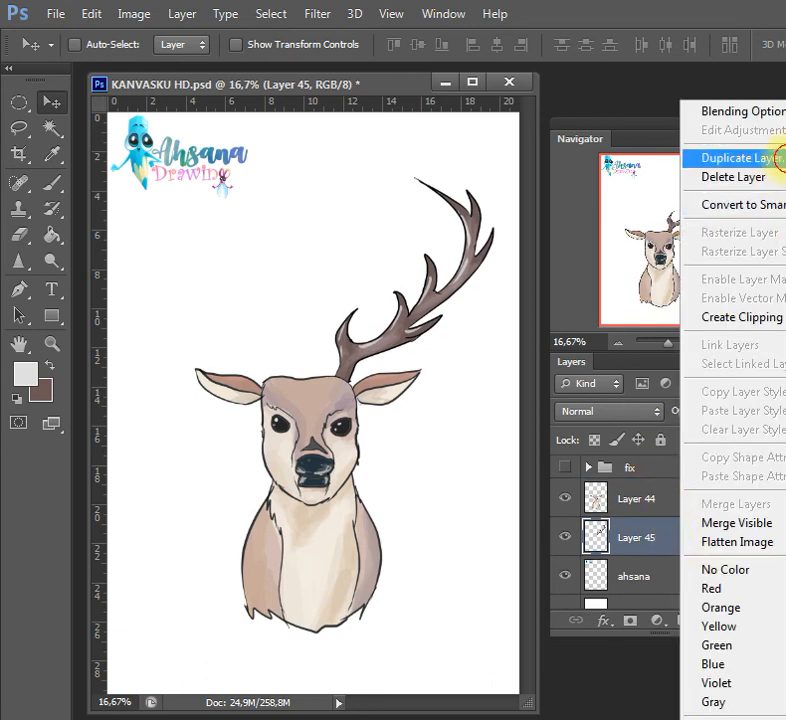
click(709, 158)
key(Return)
key(ctrl+t)
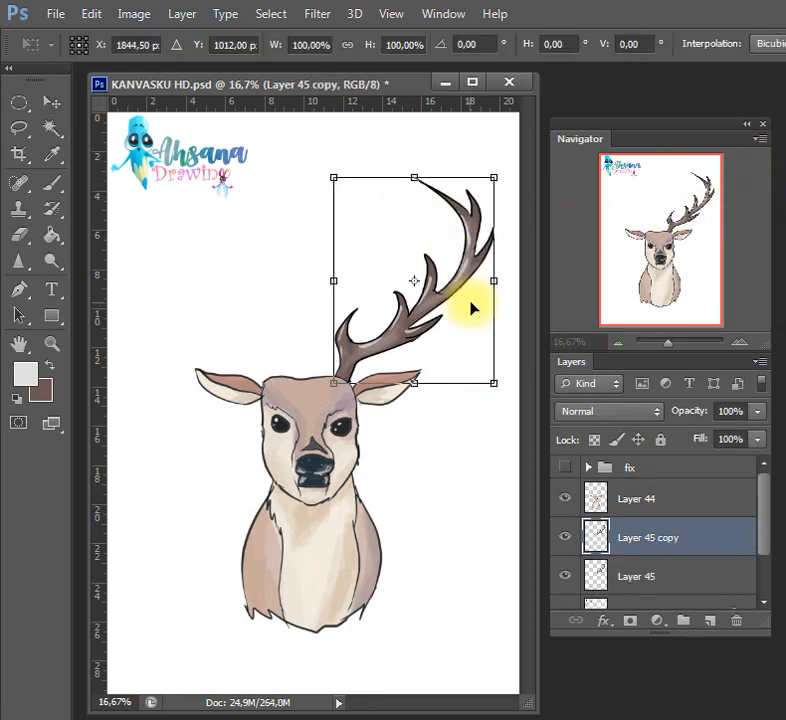
drag(494, 282, 180, 303)
drag(282, 265, 234, 265)
key(Return)
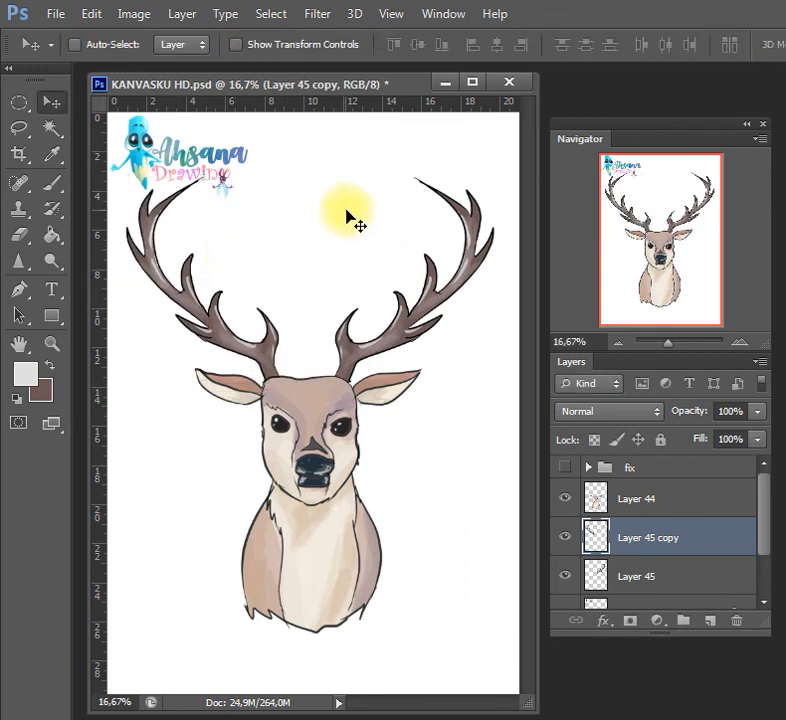
Select Layer 44, Layer 45 copy and Layer 45 together, and shift the whole deer down and slightly to the right on the canvas
key(alt+bracketright)
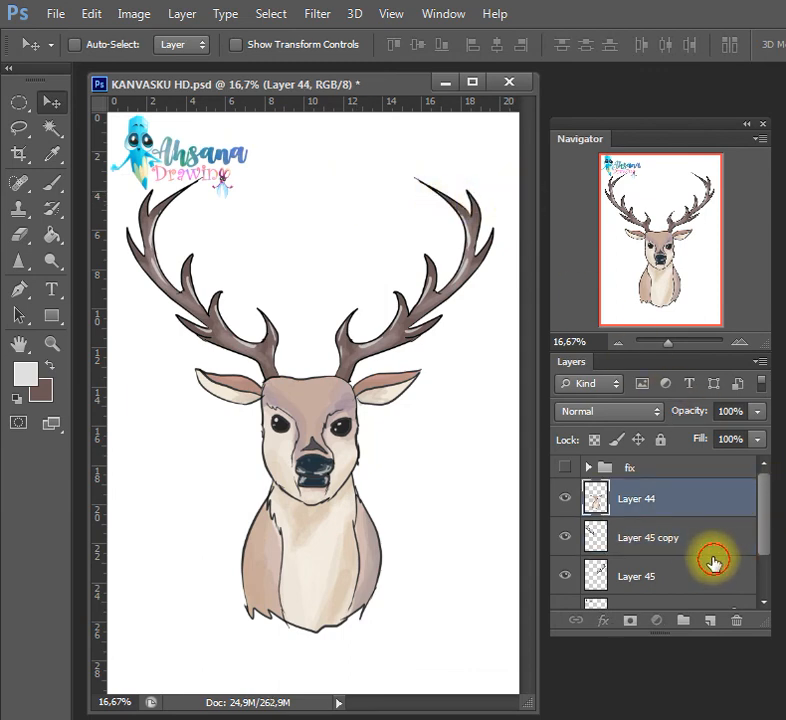
shift+click(714, 564)
key(shift+Down)
key(shift+Down)
key(shift+Down)
key(shift+Down)
key(shift+Down)
key(shift+Down)
key(shift+Down)
key(shift+Down)
key(shift+Down)
key(shift+Down)
key(shift+Down)
key(shift+Down)
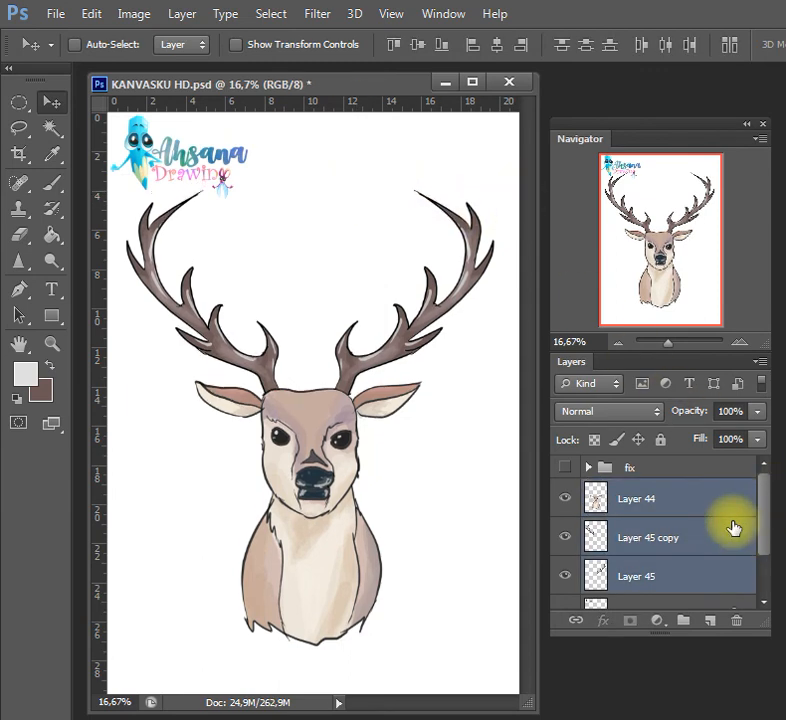
key(shift+Right)
key(shift+Right)
key(shift+Right)
key(shift+Right)
key(shift+Down)
key(shift+Down)
key(shift+Down)
key(shift+Down)
key(shift+Down)
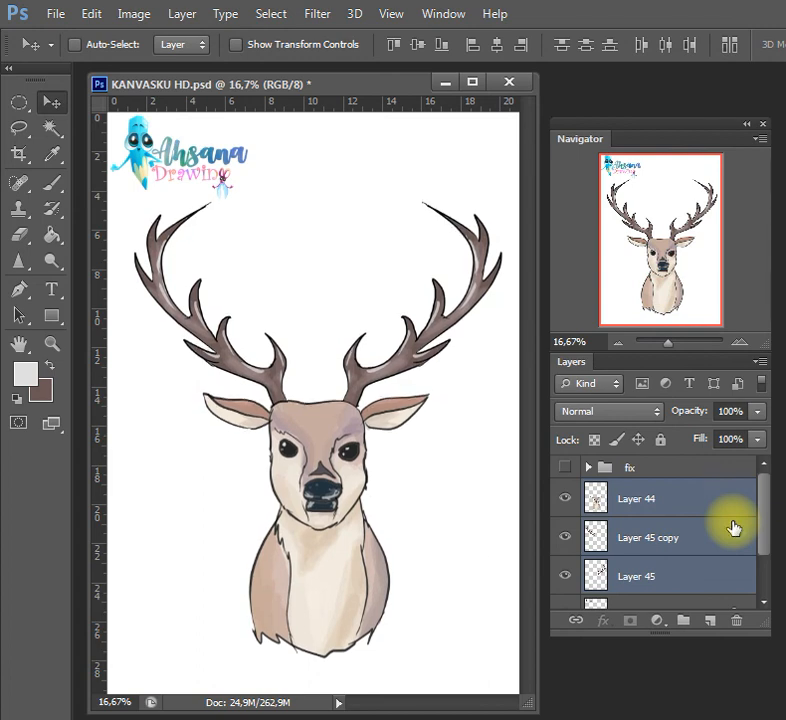
key(shift+Right)
key(shift+Right)
key(shift+Right)
key(shift+Down)
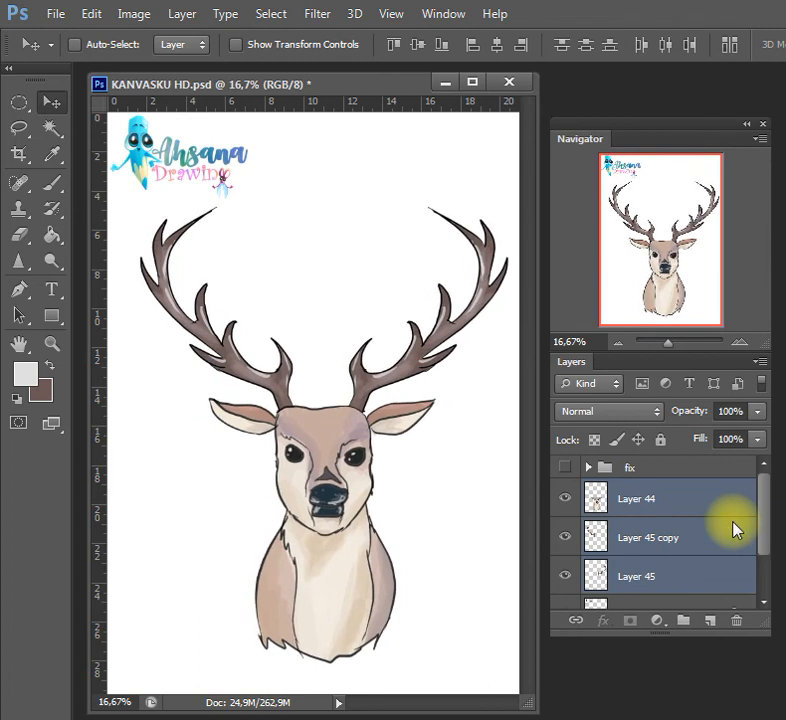
Nudge the antler on Layer 45 slightly to the right on its own
click(690, 508)
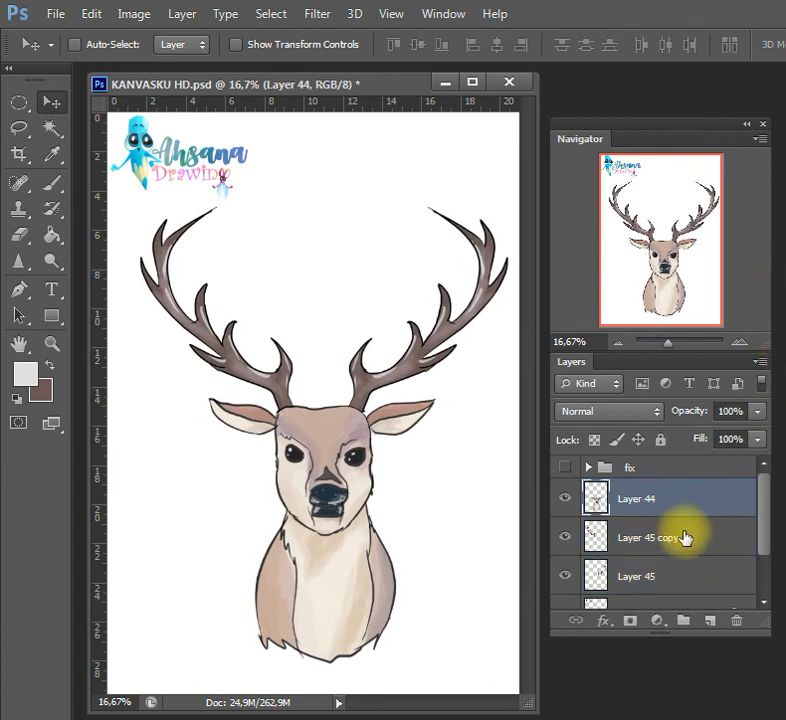
click(686, 538)
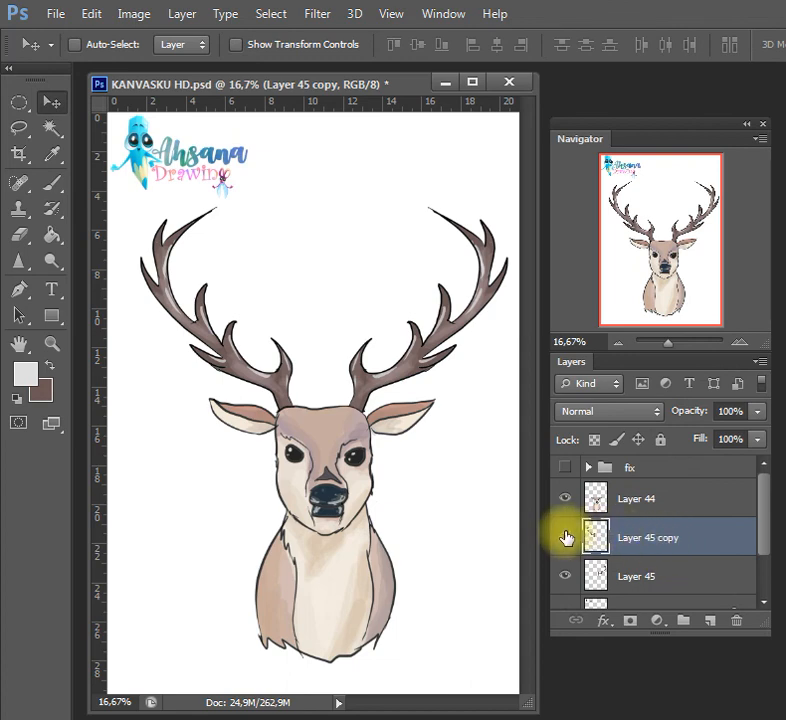
click(617, 585)
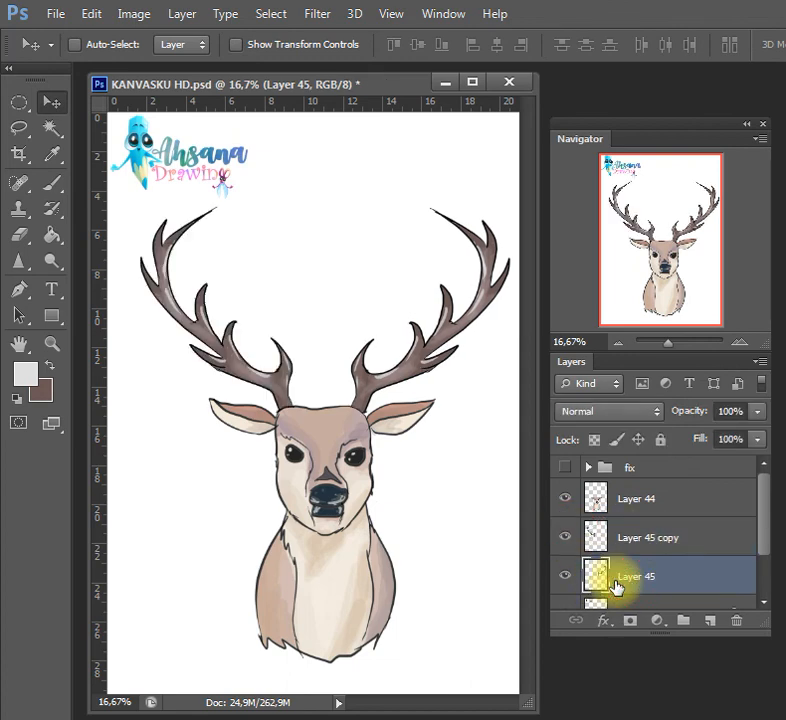
Reselect Layer 44, Layer 45 copy and Layer 45, and shift the whole deer left to centre it on the canvas
click(635, 508)
shift+click(632, 578)
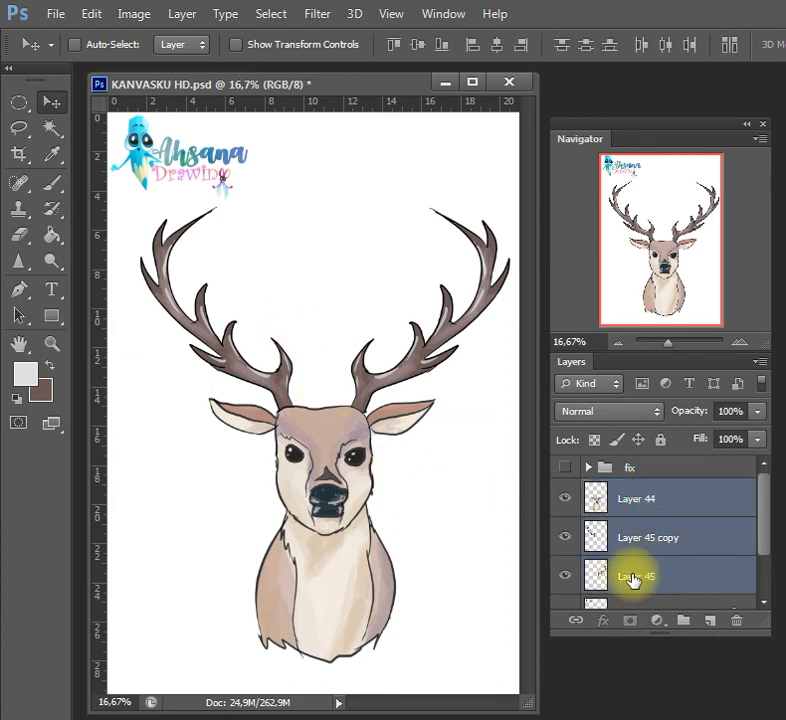
key(shift+Left)
key(shift+Left)
key(shift+Left)
key(shift+Left)
key(shift+Left)
key(shift+Left)
key(shift+Left)
key(shift+Left)
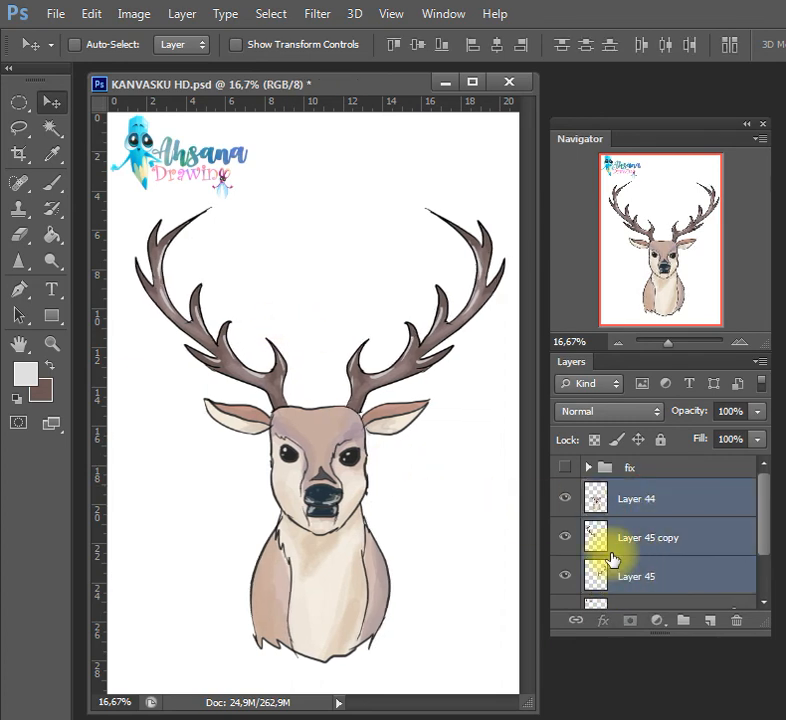
key(shift+Right)
key(shift+Right)
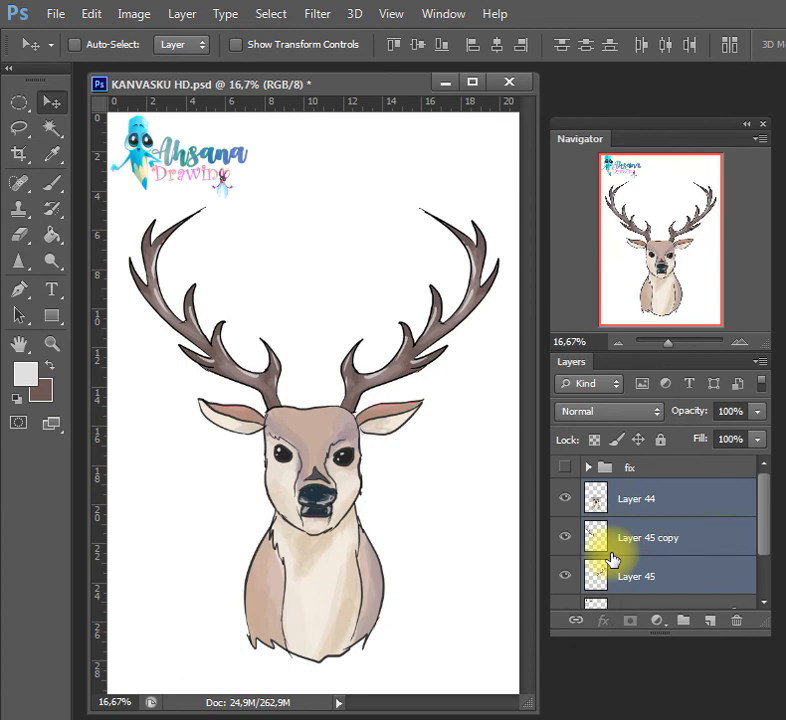